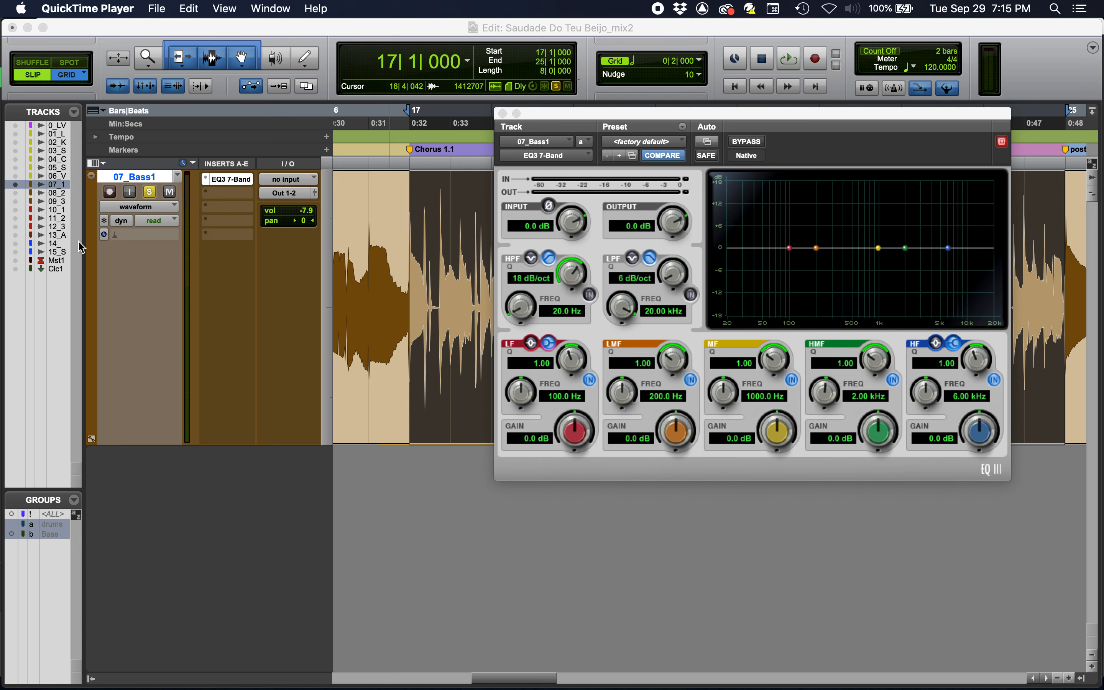
Step: Show all hidden tracks and view their channel strips in the Mix window, moving the EQ window off the channels being examined
{"action": "left_click", "coordinate": [16, 203], "text": "alt"}
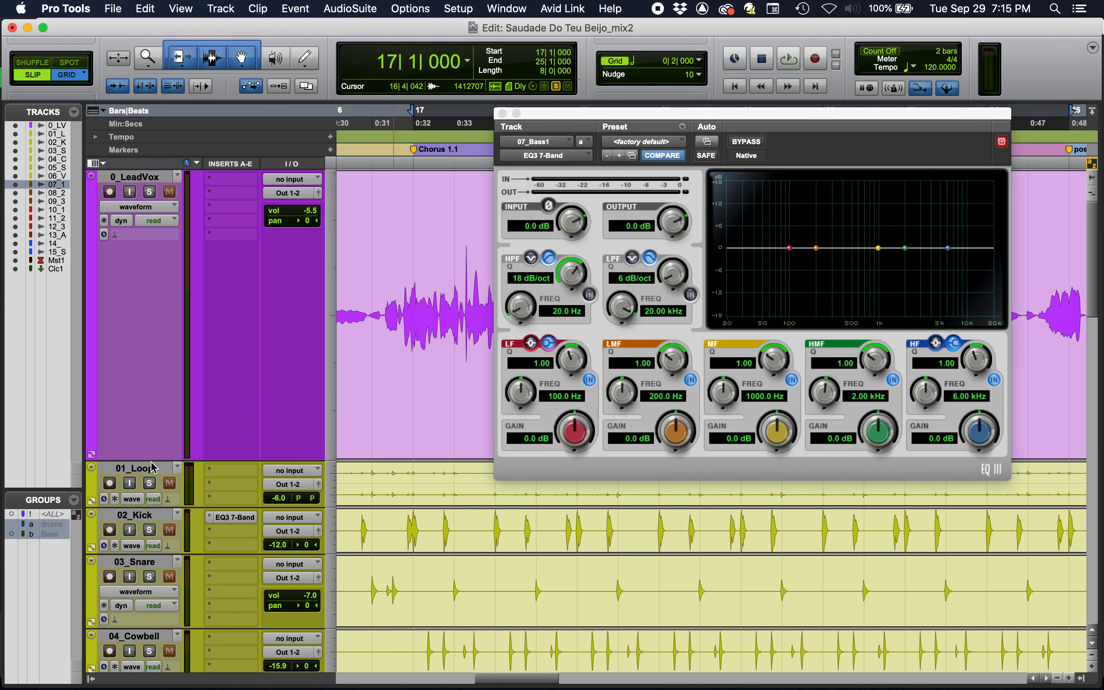
{"action": "left_click_drag", "start_coordinate": [152, 461], "coordinate": [158, 276]}
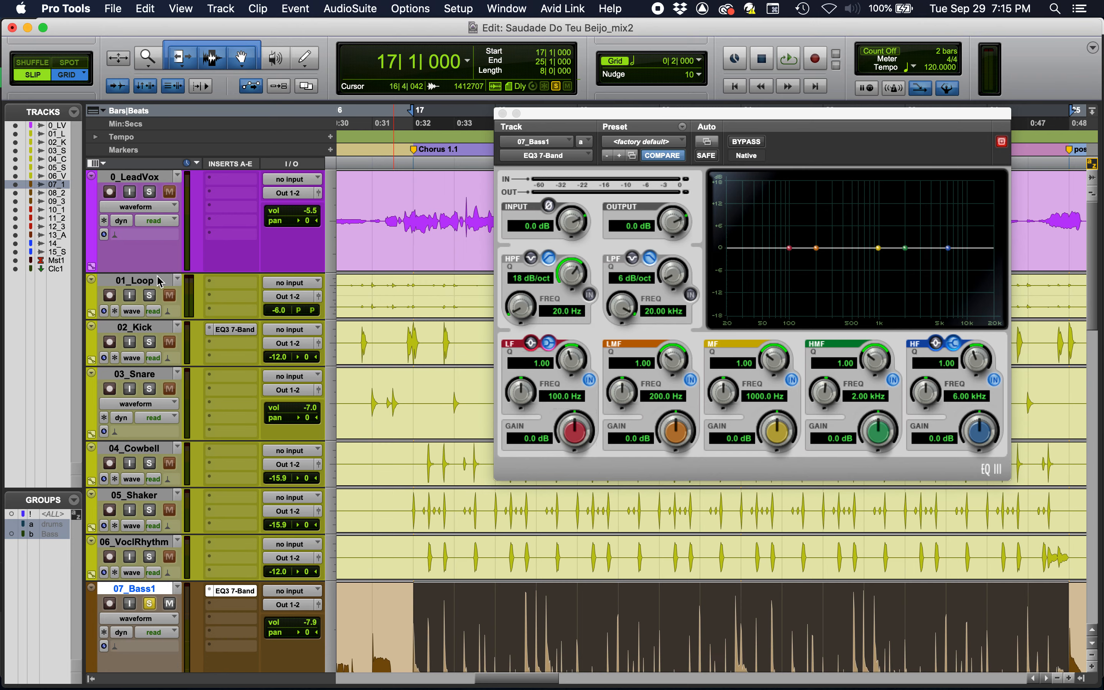
{"action": "key", "text": "super+equal"}
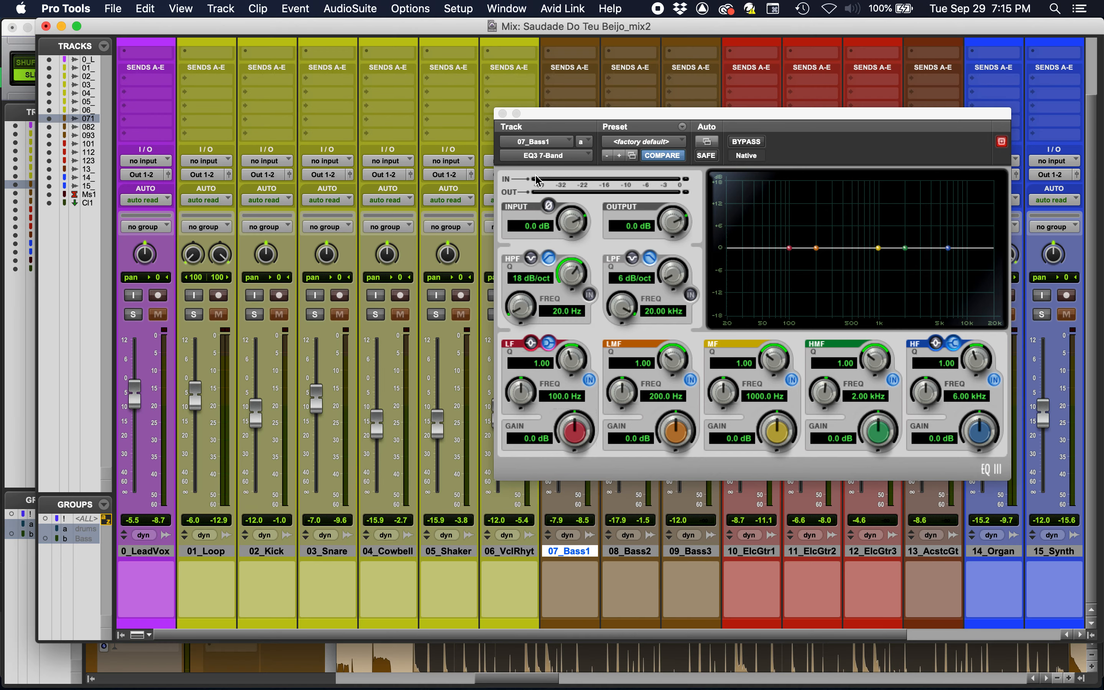
{"action": "left_click_drag", "start_coordinate": [579, 119], "coordinate": [672, 118]}
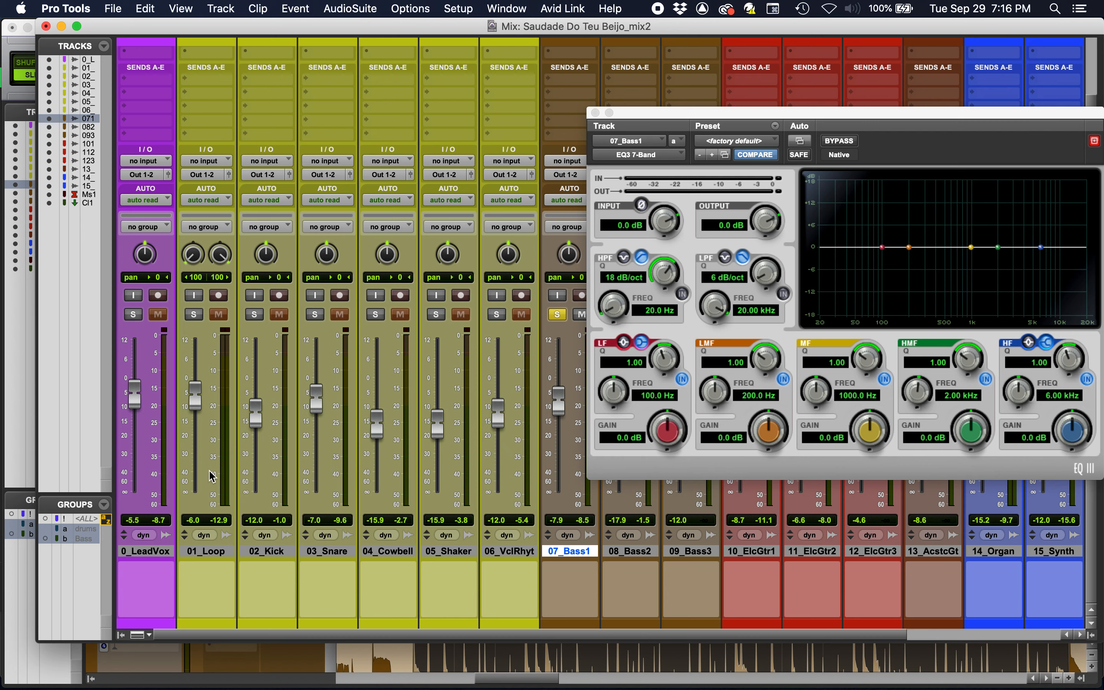
{"action": "left_click_drag", "start_coordinate": [747, 116], "coordinate": [412, 127]}
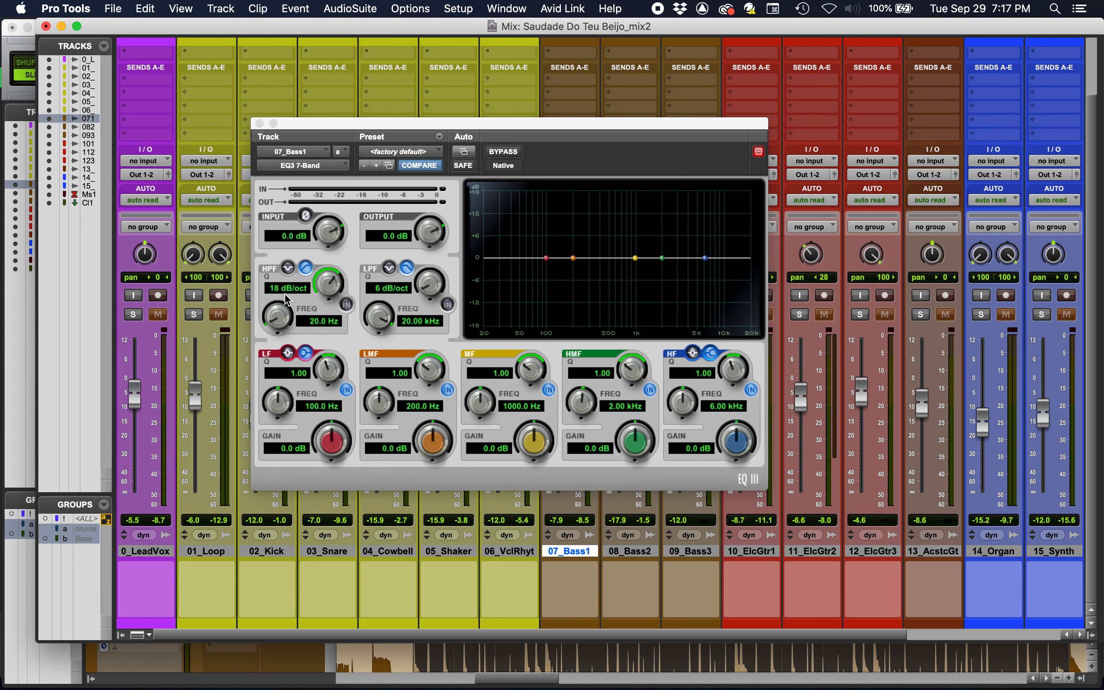
Step: Enable the high-pass filter in the 07_Bass1 EQ and set its frequency to 57.1 Hz, moving the EQ window away from the inserts
{"action": "left_click", "coordinate": [346, 305]}
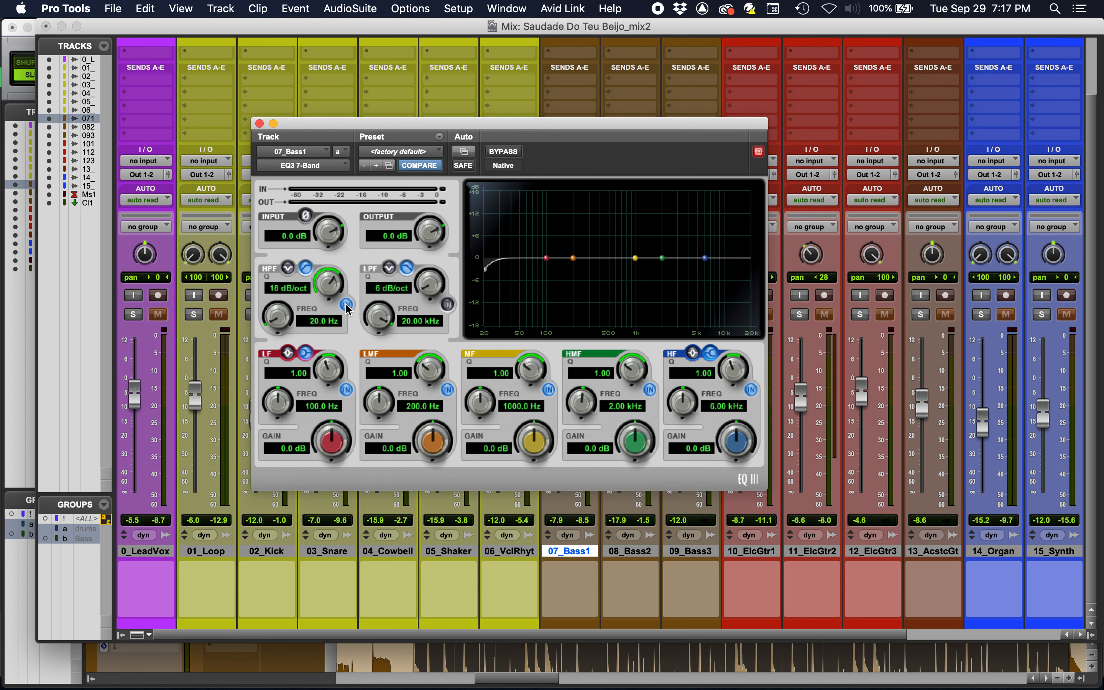
{"action": "left_click_drag", "start_coordinate": [277, 321], "coordinate": [283, 296]}
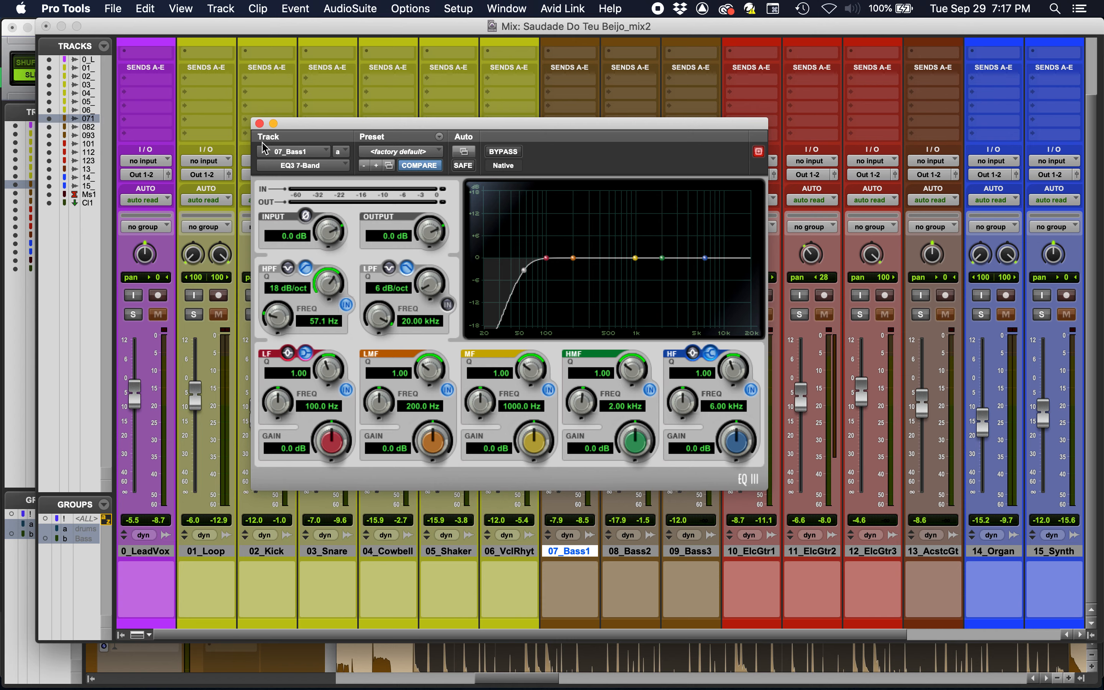
{"action": "left_click_drag", "start_coordinate": [313, 124], "coordinate": [543, 298]}
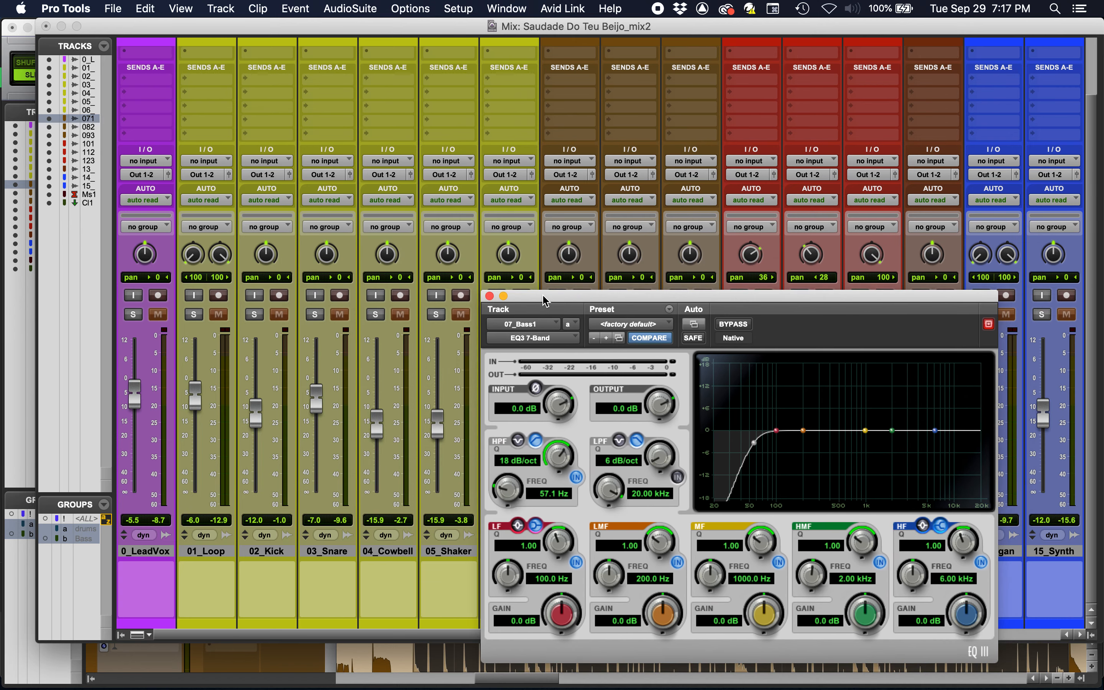
Step: Hide every track except 07_Bass1 and return to the Edit window
{"action": "scroll", "coordinate": [358, 201], "scroll_direction": "up", "scroll_amount": 5}
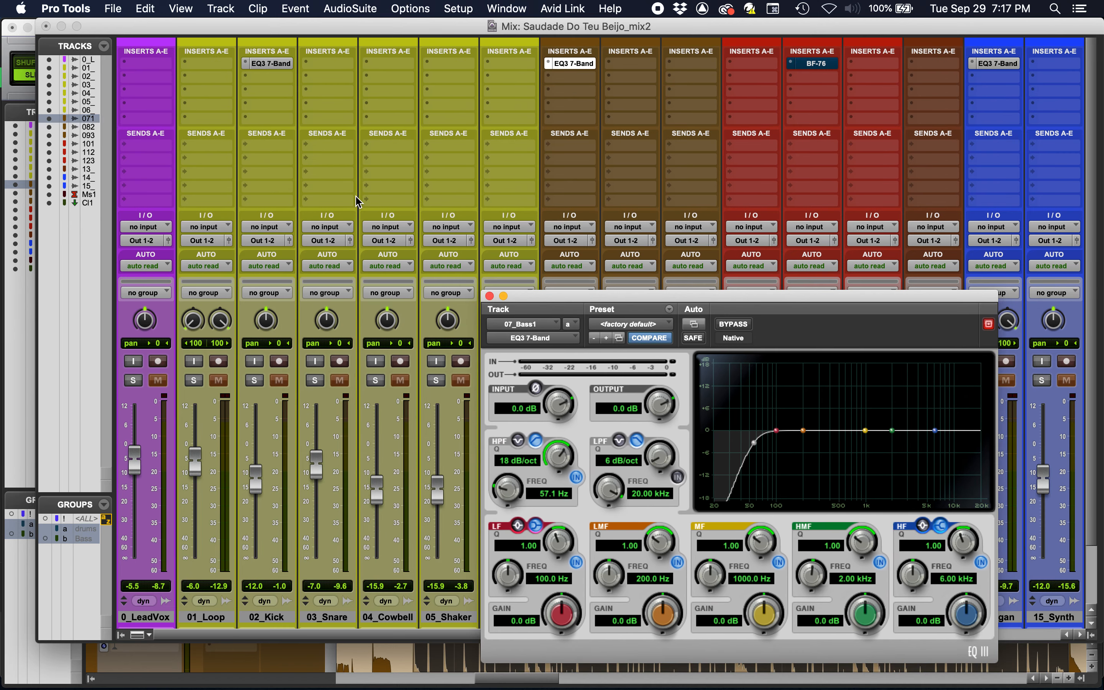
{"action": "left_click", "coordinate": [48, 118]}
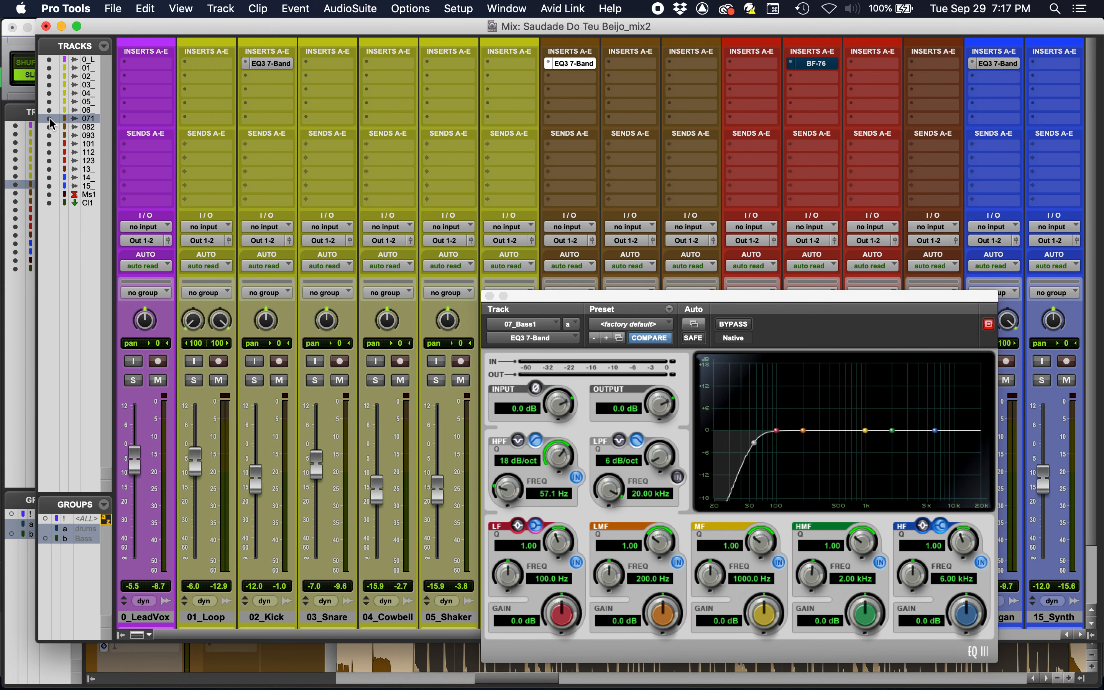
{"action": "left_click", "coordinate": [49, 118], "text": "alt"}
{"action": "left_click", "coordinate": [50, 118]}
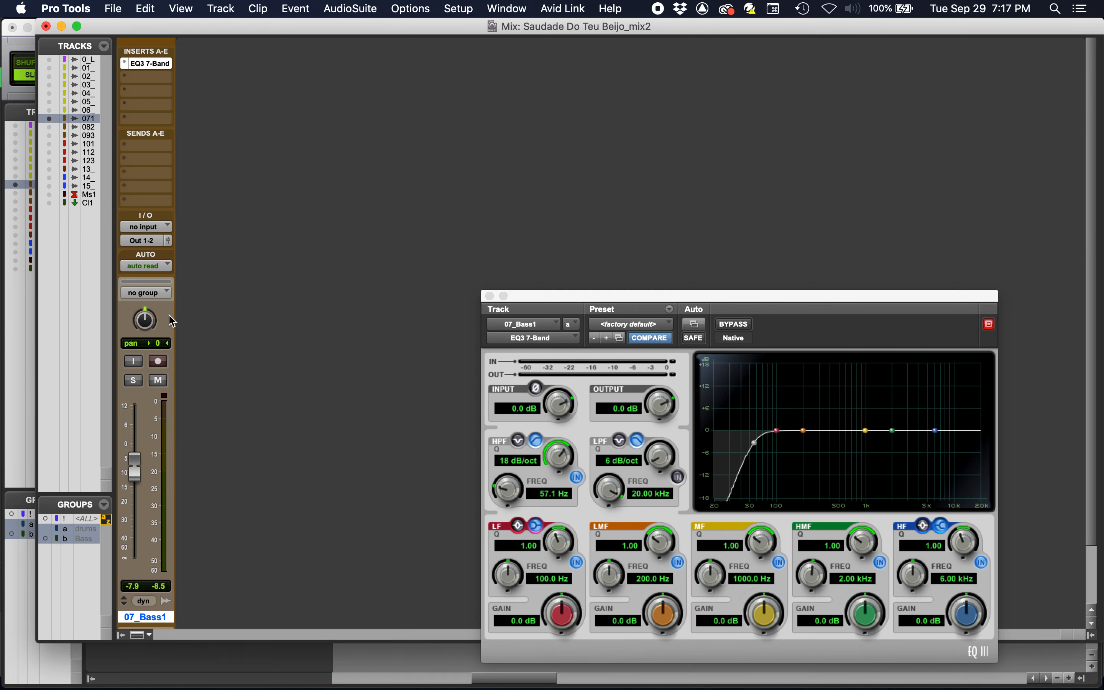
{"action": "key", "text": "super+equal"}
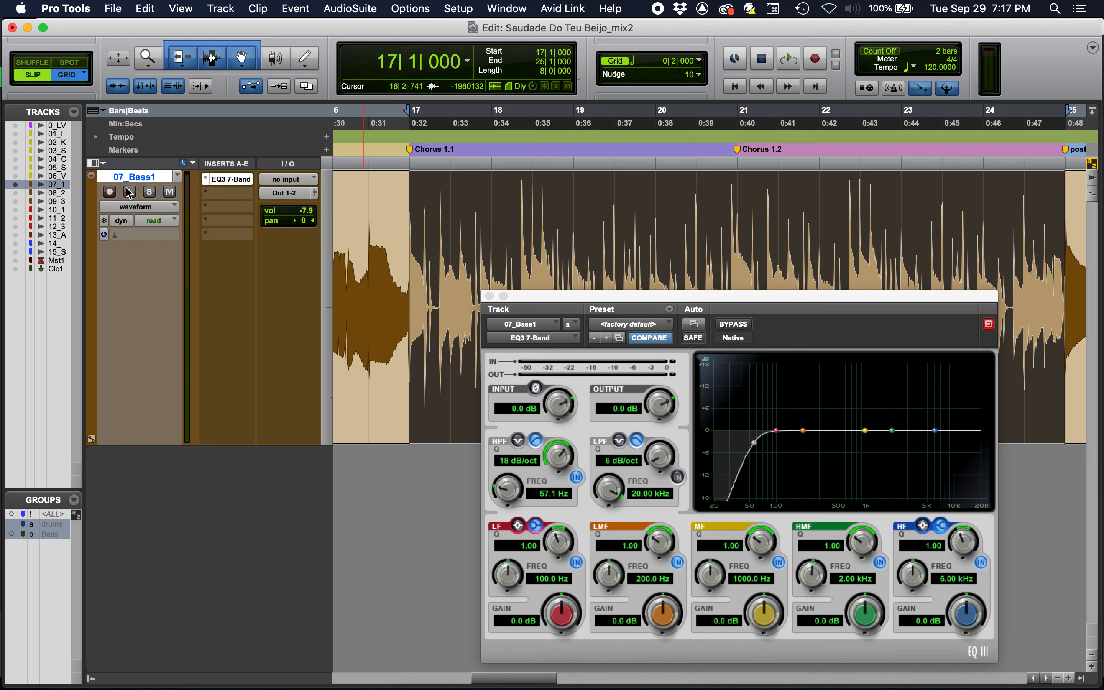
Step: Solo 07_Bass1 and play the chorus while comparing the sound with the high-pass filter off and on
{"action": "left_click", "coordinate": [149, 192]}
{"action": "left_click", "coordinate": [576, 477]}
{"action": "key", "text": "space"}
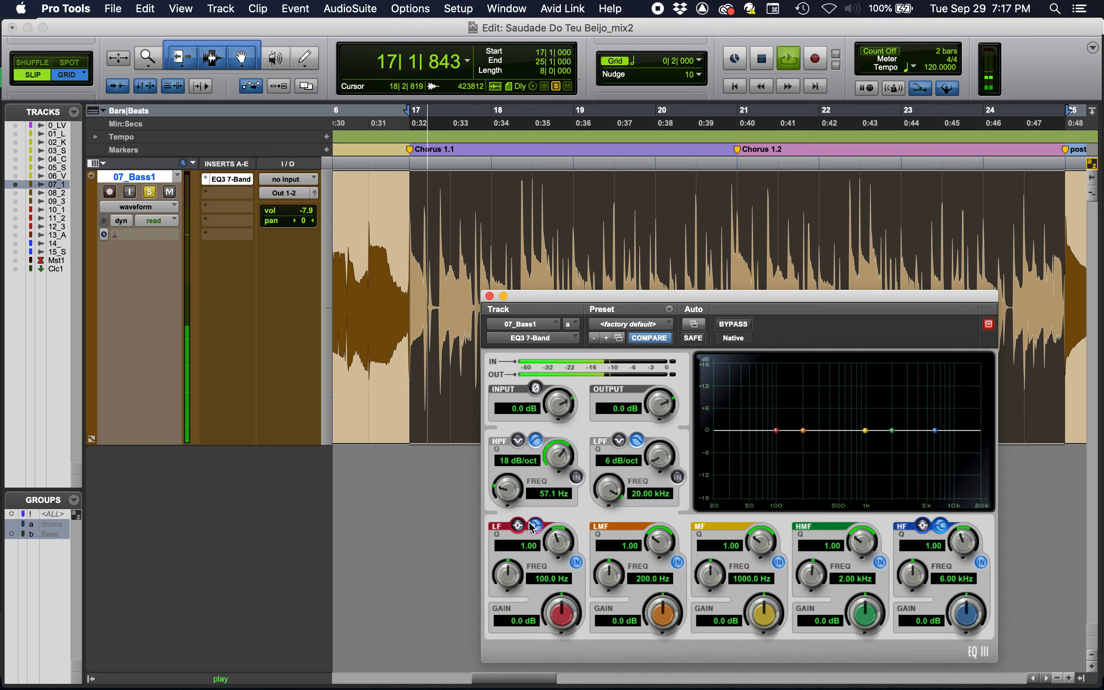
{"action": "left_click", "coordinate": [576, 477]}
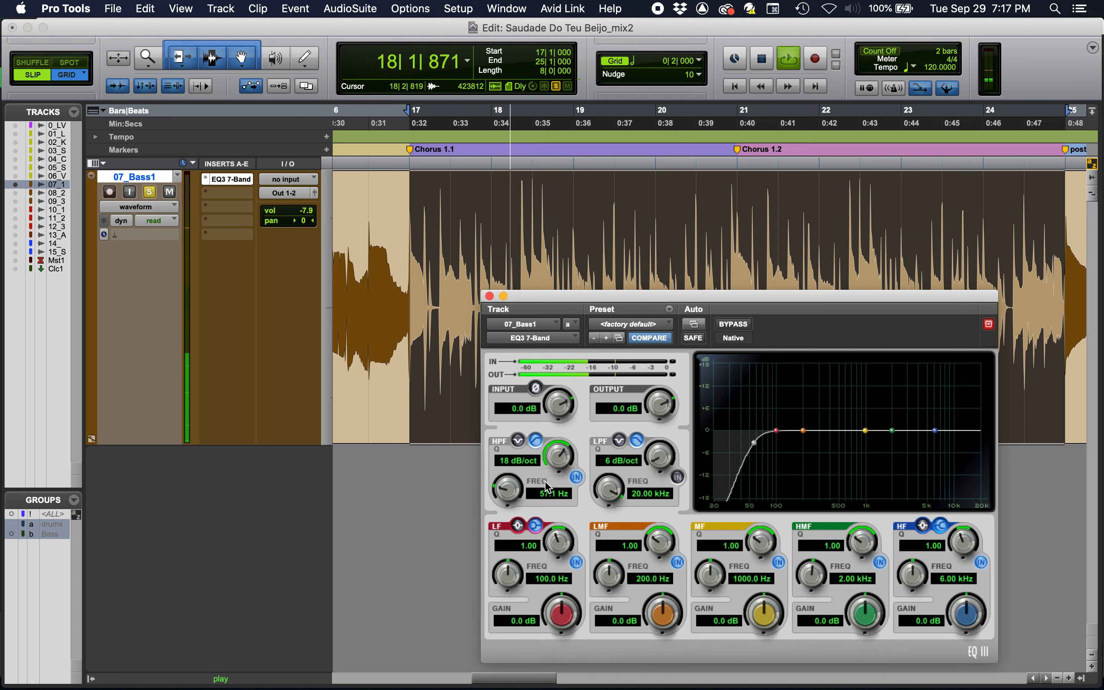
Step: Sweep the high-pass filter's frequency during playback, stop playback and set the frequency to 49.1 Hz
{"action": "left_click_drag", "start_coordinate": [504, 487], "coordinate": [519, 547]}
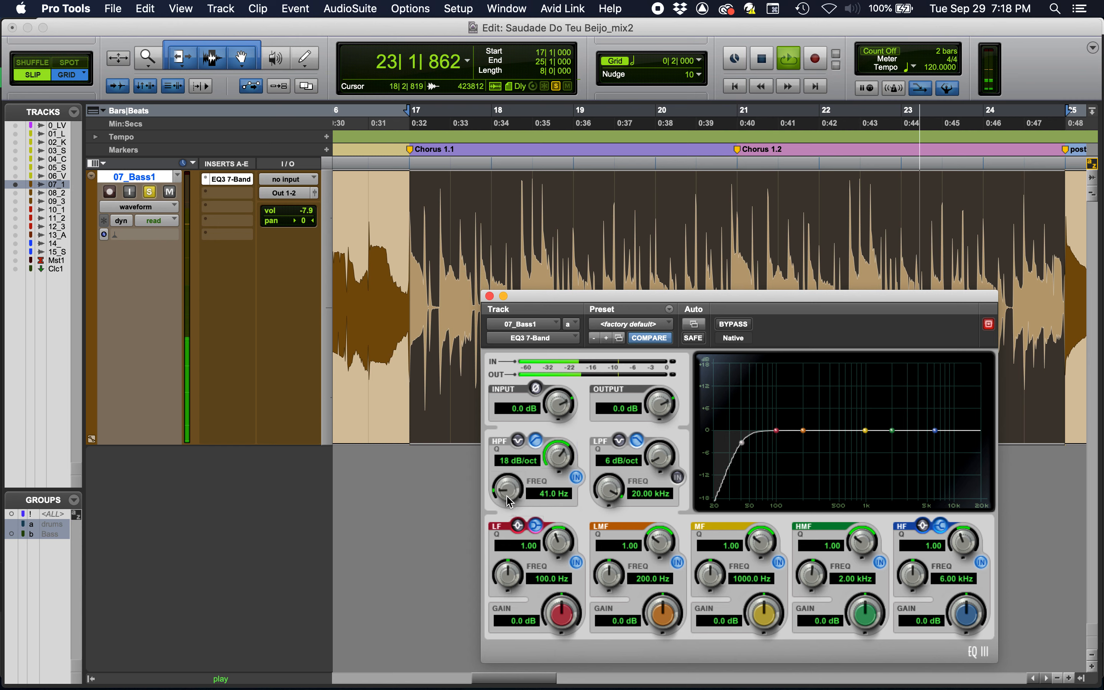
{"action": "left_click_drag", "start_coordinate": [520, 558], "coordinate": [522, 520]}
{"action": "key", "text": "space"}
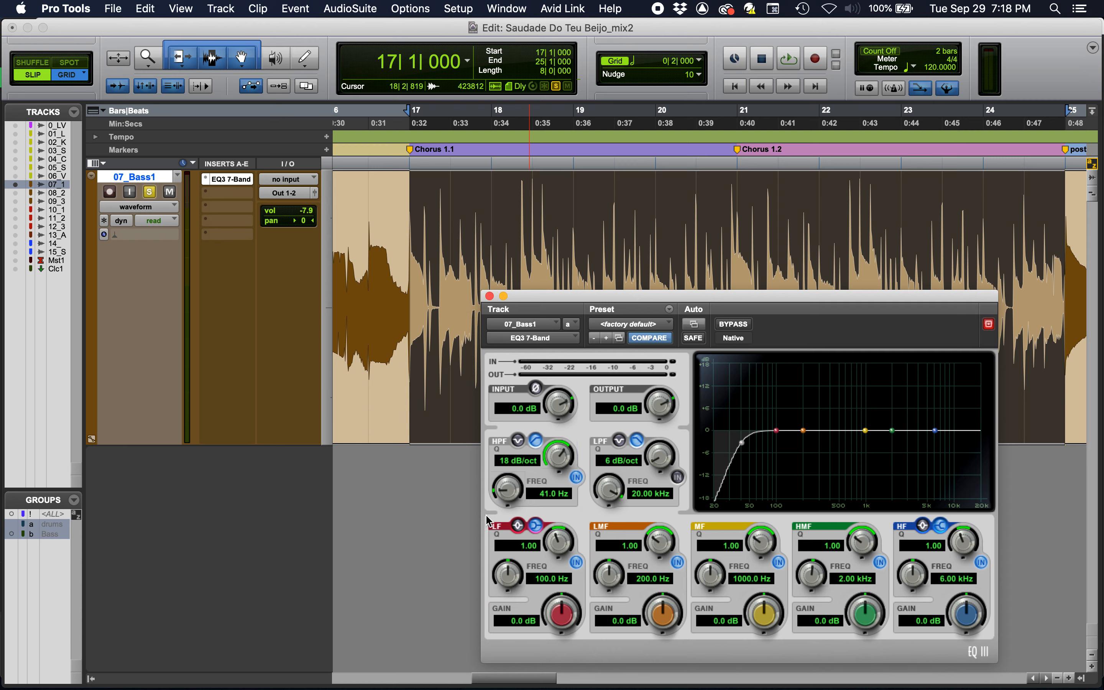
{"action": "left_click_drag", "start_coordinate": [505, 497], "coordinate": [506, 483]}
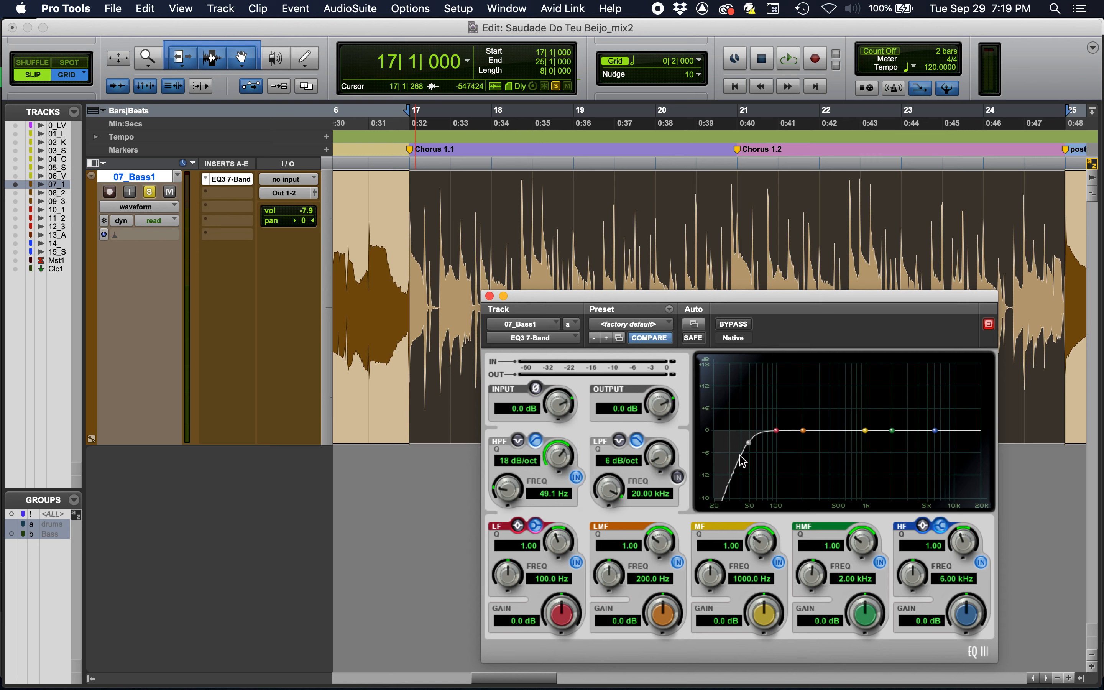
Step: Turn off the high-pass filter and enable the low-pass filter with a 12 dB/oct slope at 5.78 kHz
{"action": "left_click", "coordinate": [576, 477]}
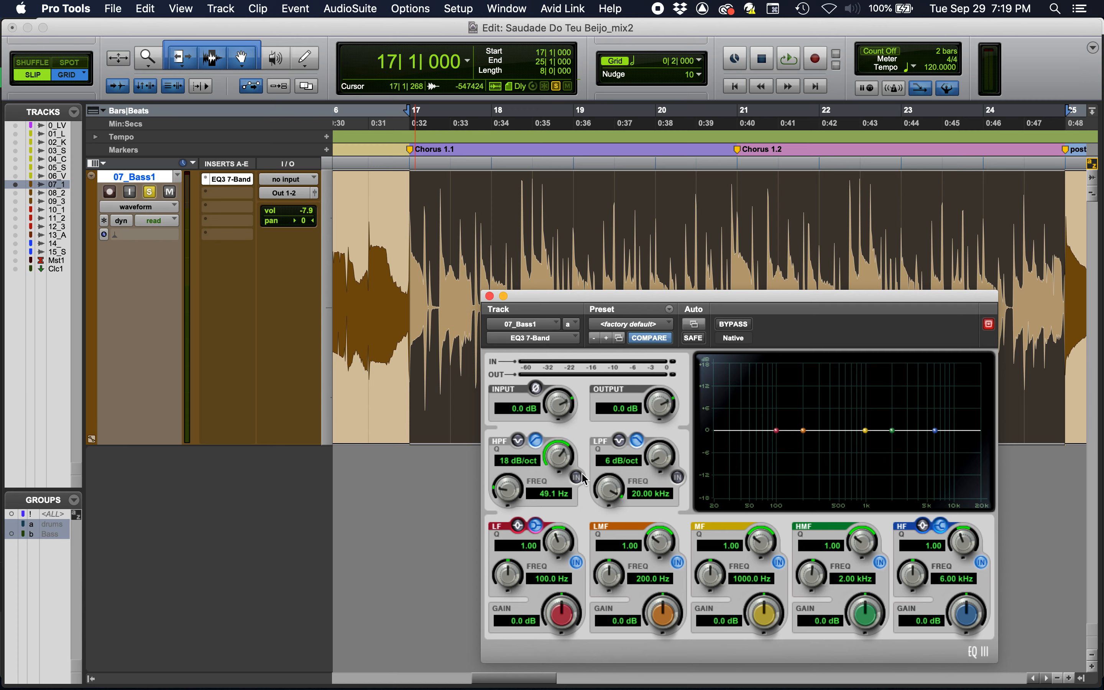
{"action": "left_click", "coordinate": [677, 478]}
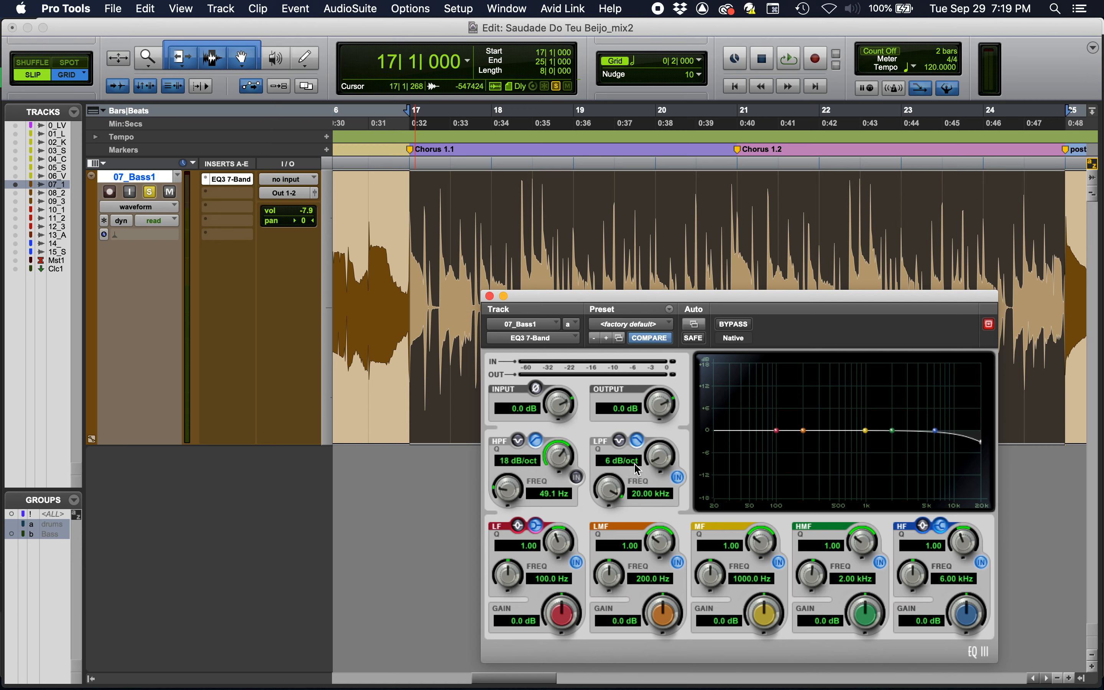
{"action": "left_click_drag", "start_coordinate": [661, 451], "coordinate": [663, 440]}
{"action": "left_click_drag", "start_coordinate": [609, 489], "coordinate": [608, 561]}
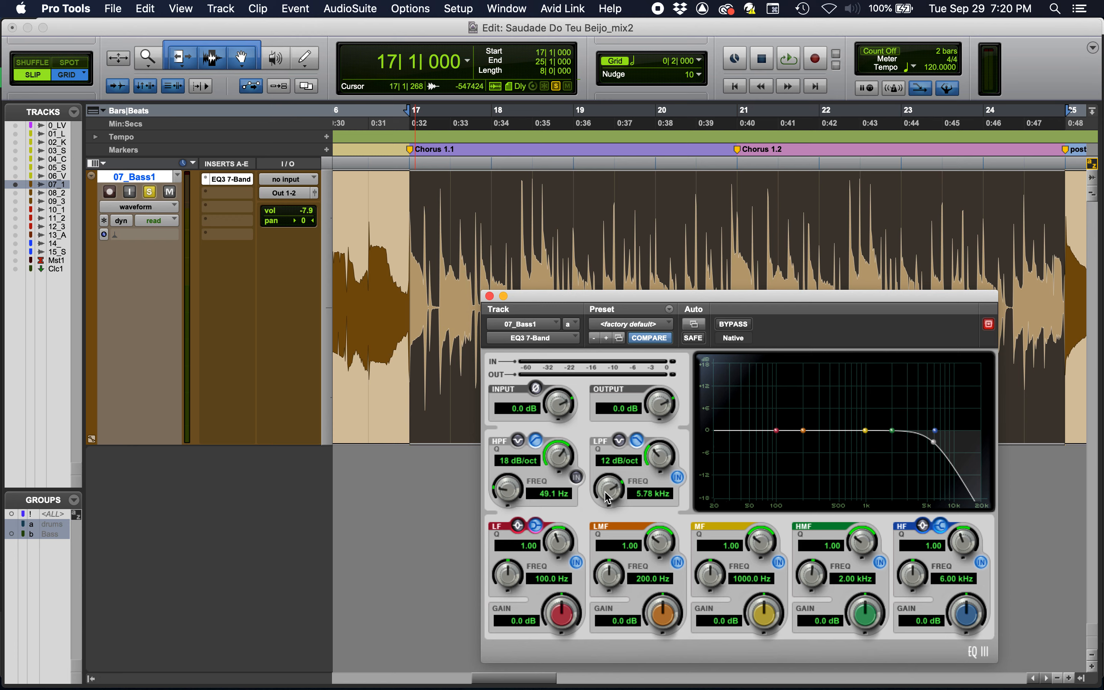
Step: Sweep the low-pass filter's frequency during playback, leave it at 3.60 kHz, and turn the filter off
{"action": "key", "text": "space"}
{"action": "left_click_drag", "start_coordinate": [606, 498], "coordinate": [611, 570]}
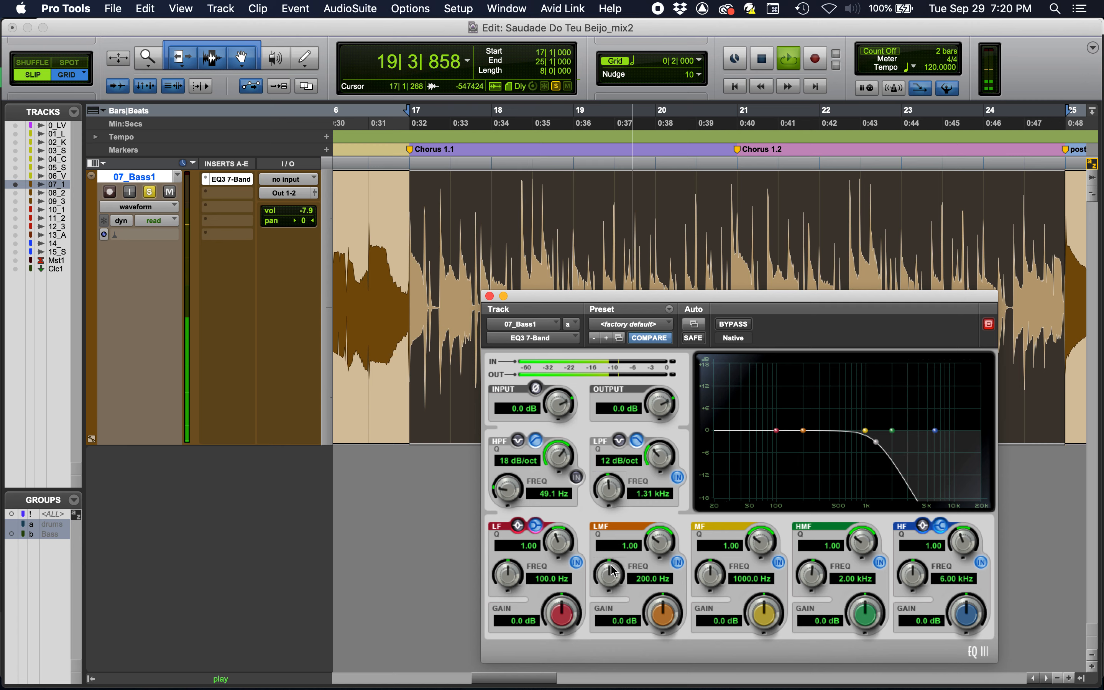
{"action": "mouse_move", "coordinate": [609, 490]}
{"action": "left_mouse_down"}
{"action": "mouse_move", "coordinate": [611, 445]}
{"action": "mouse_move", "coordinate": [602, 490]}
{"action": "left_mouse_up"}
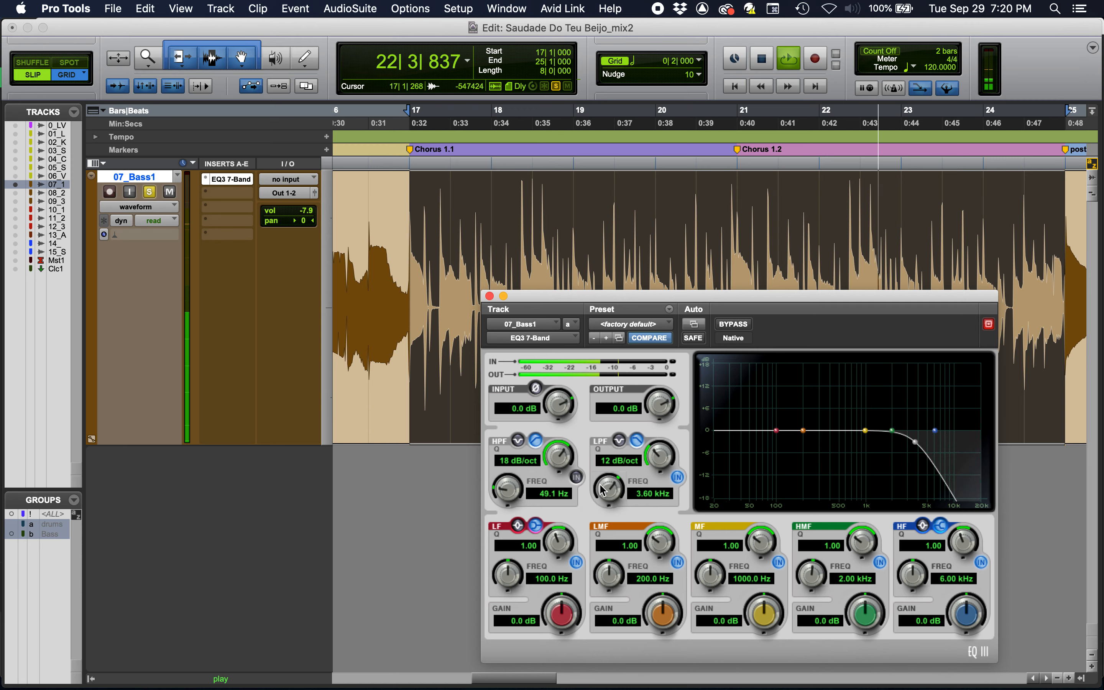
{"action": "key", "text": "space"}
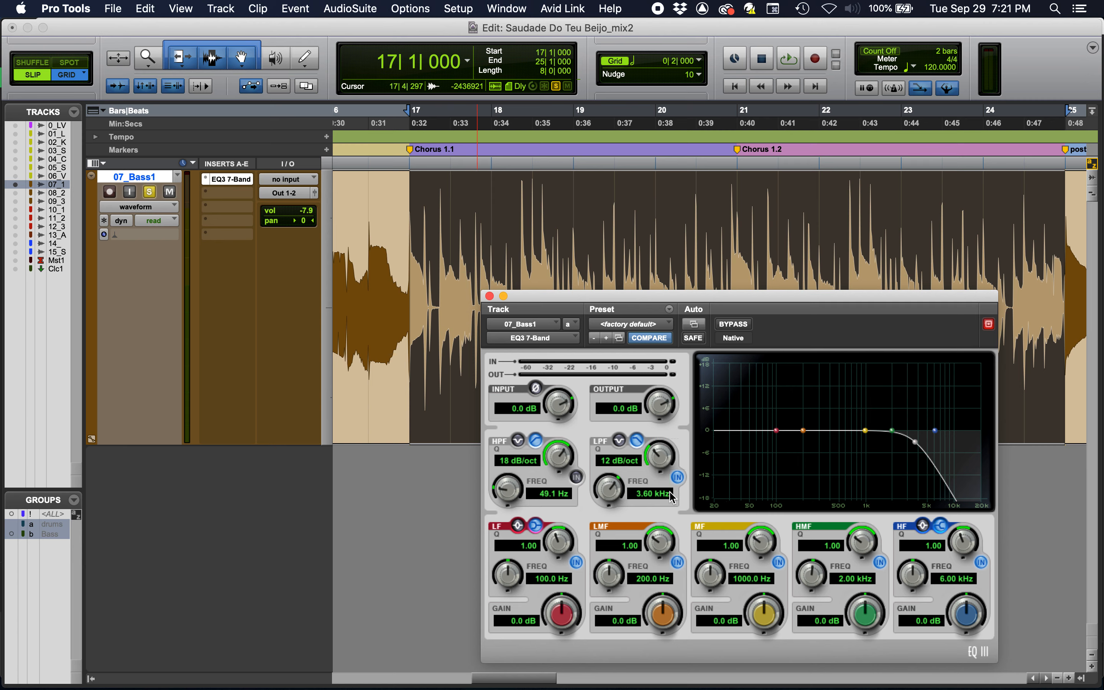
{"action": "left_click", "coordinate": [678, 477]}
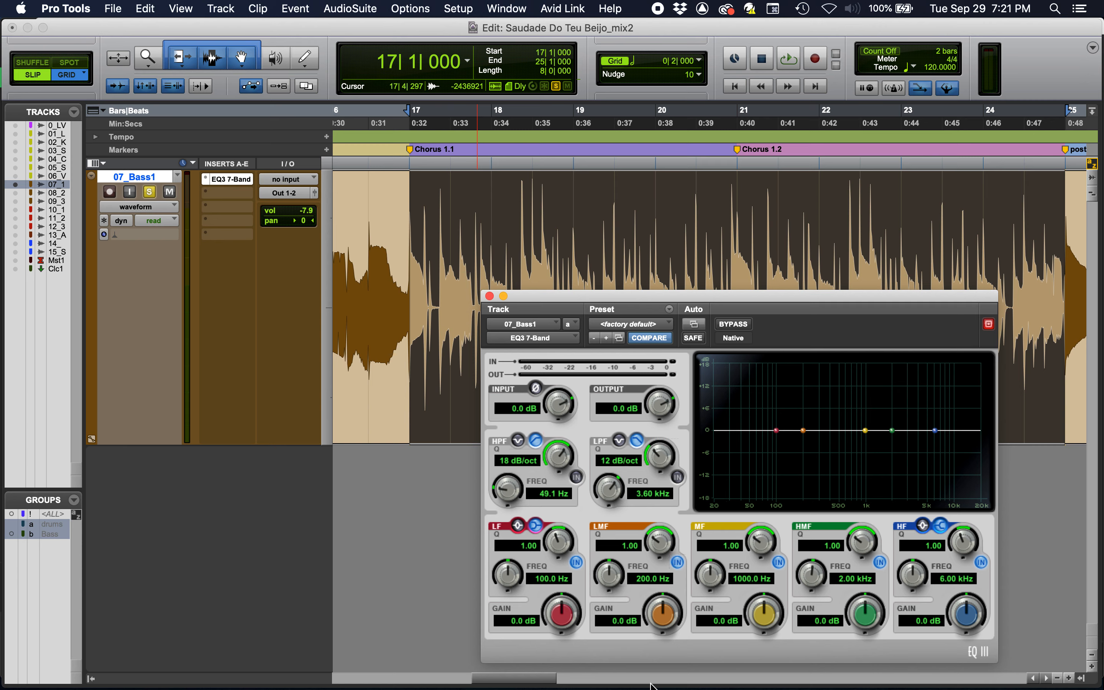
Step: Boost the LMF band by 9.5 dB and the MF band by 7.6 dB, and cut the HMF band by 6.5 dB
{"action": "left_click_drag", "start_coordinate": [667, 625], "coordinate": [660, 577]}
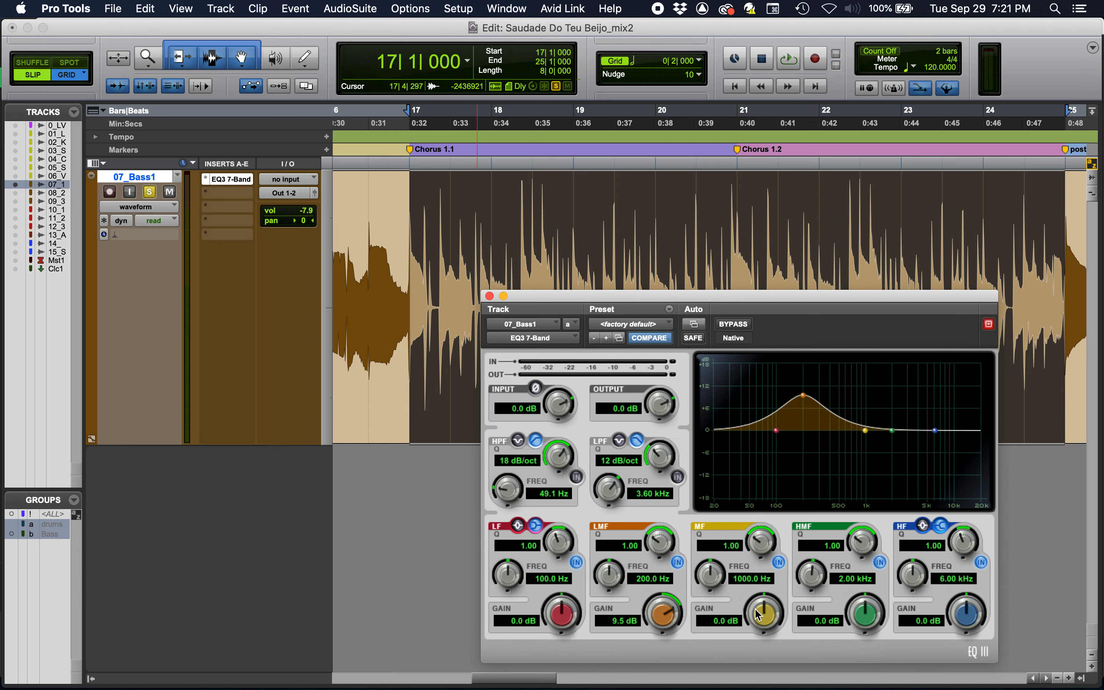
{"action": "left_click_drag", "start_coordinate": [757, 613], "coordinate": [774, 583]}
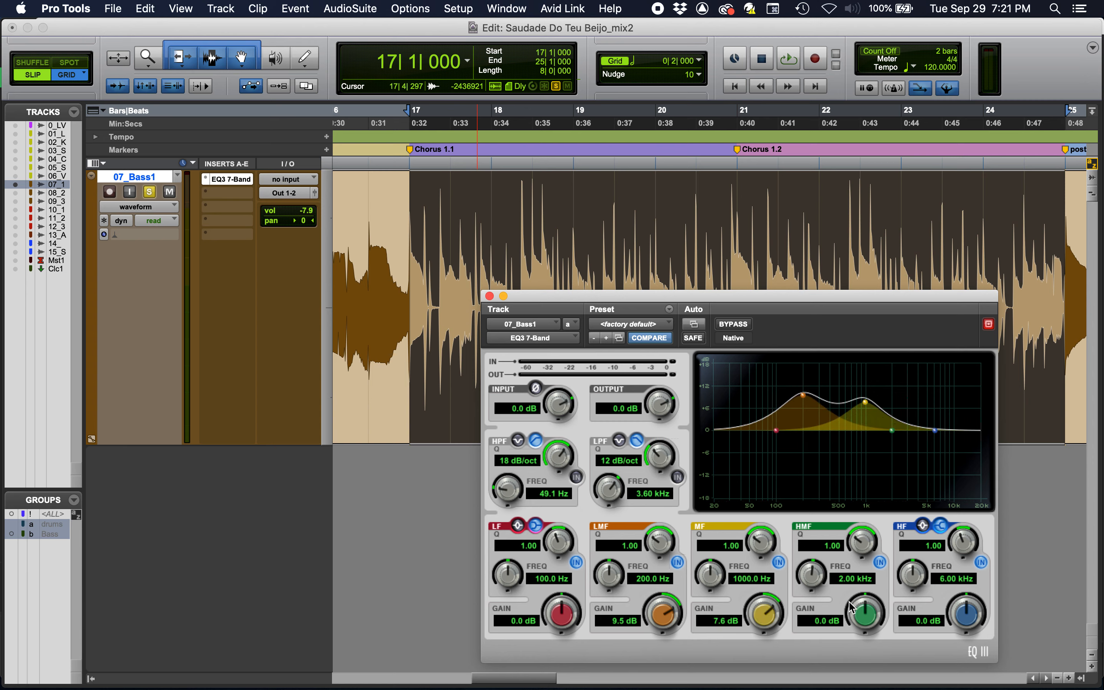
{"action": "left_click_drag", "start_coordinate": [849, 607], "coordinate": [867, 647]}
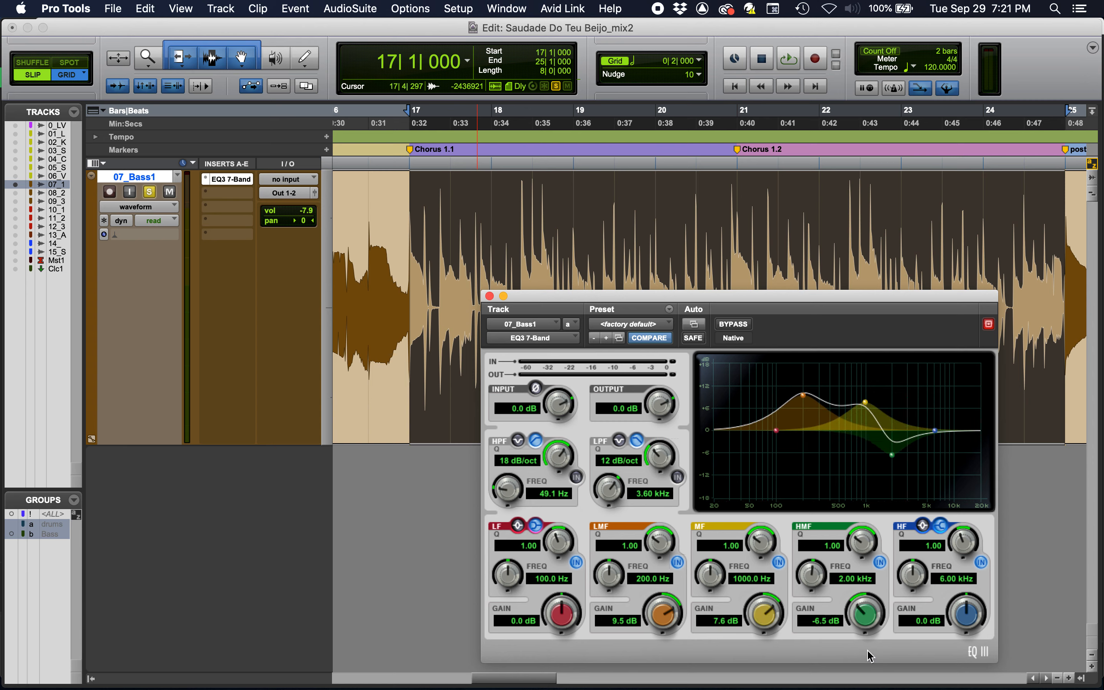
Step: Reset the gains of the MF, HMF and LMF bands to 0 dB
{"action": "left_click", "coordinate": [750, 615], "text": "alt"}
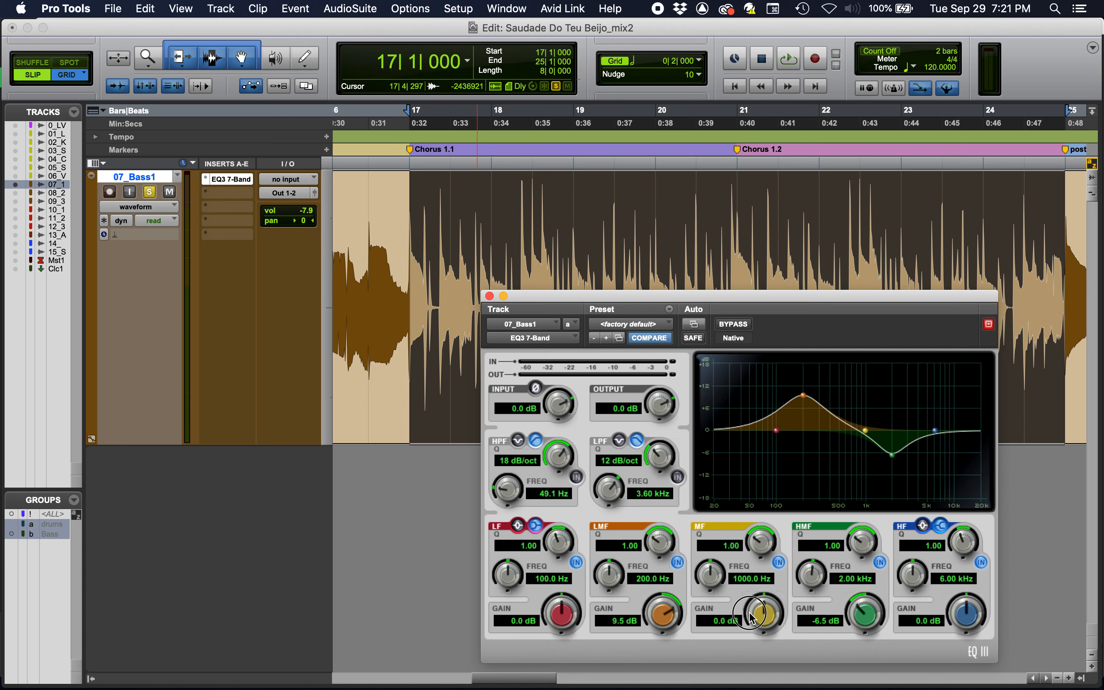
{"action": "left_click", "coordinate": [866, 617], "text": "alt"}
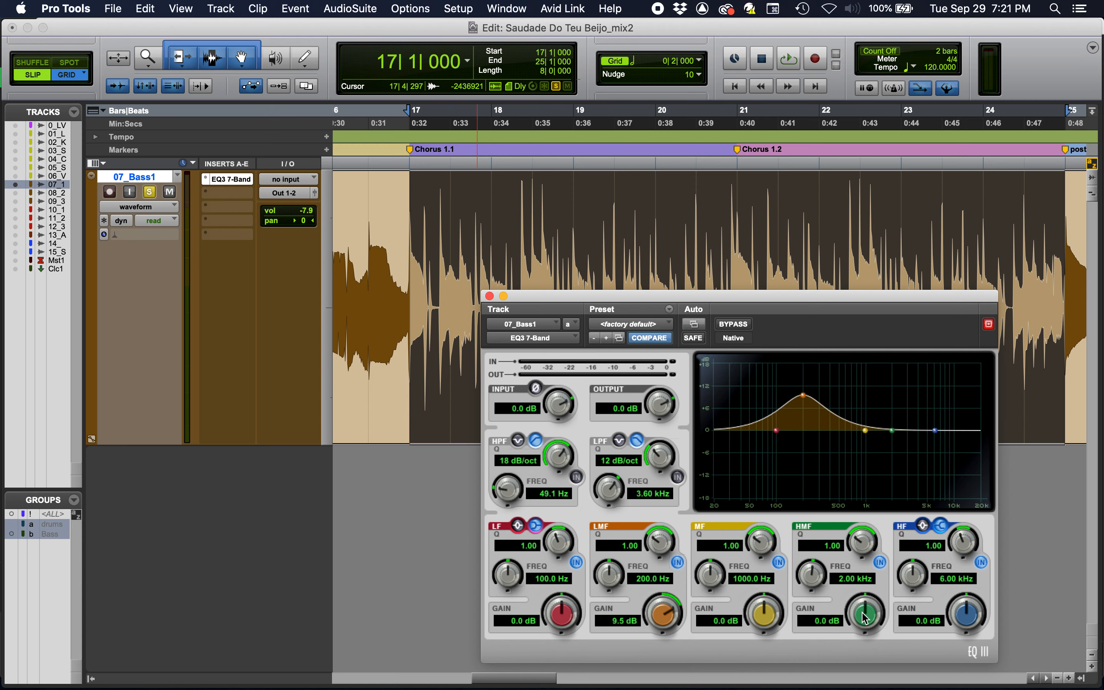
{"action": "left_click", "coordinate": [660, 614], "text": "alt"}
Step: Sweep the LMF and HMF bands on the EQ graph during playback, leaving them at 309.5 Hz, -0.3 dB and 2.04 kHz, 0.1 dB
{"action": "left_click_drag", "start_coordinate": [660, 613], "coordinate": [663, 655]}
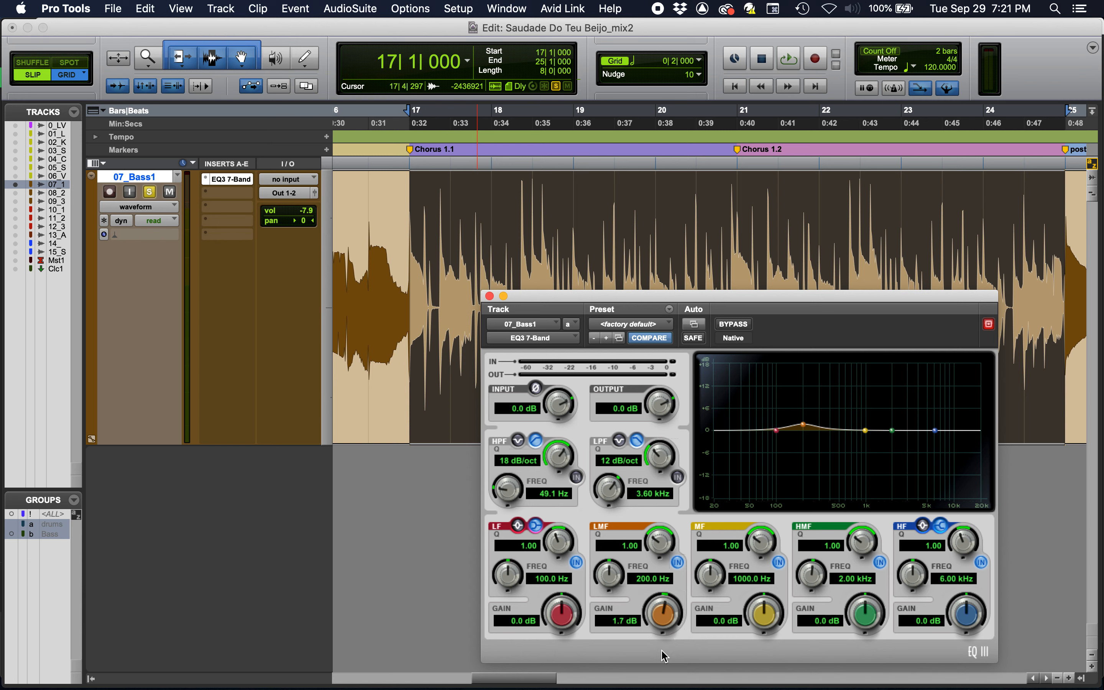
{"action": "key", "text": "space"}
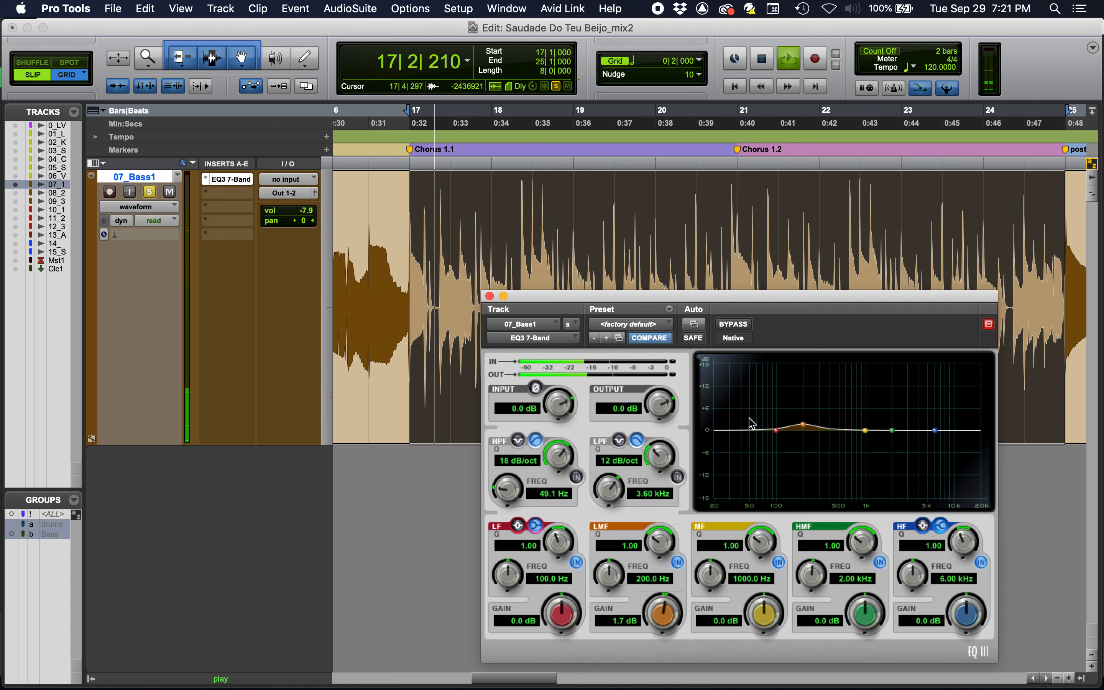
{"action": "mouse_move", "coordinate": [804, 428]}
{"action": "left_mouse_down"}
{"action": "mouse_move", "coordinate": [810, 397]}
{"action": "mouse_move", "coordinate": [892, 400]}
{"action": "mouse_move", "coordinate": [879, 449]}
{"action": "mouse_move", "coordinate": [851, 470]}
{"action": "mouse_move", "coordinate": [790, 452]}
{"action": "mouse_move", "coordinate": [795, 396]}
{"action": "mouse_move", "coordinate": [851, 396]}
{"action": "mouse_move", "coordinate": [823, 436]}
{"action": "left_mouse_up"}
{"action": "left_click_drag", "start_coordinate": [892, 430], "coordinate": [913, 383]}
{"action": "left_click_drag", "start_coordinate": [884, 378], "coordinate": [893, 430]}
{"action": "key", "text": "space"}
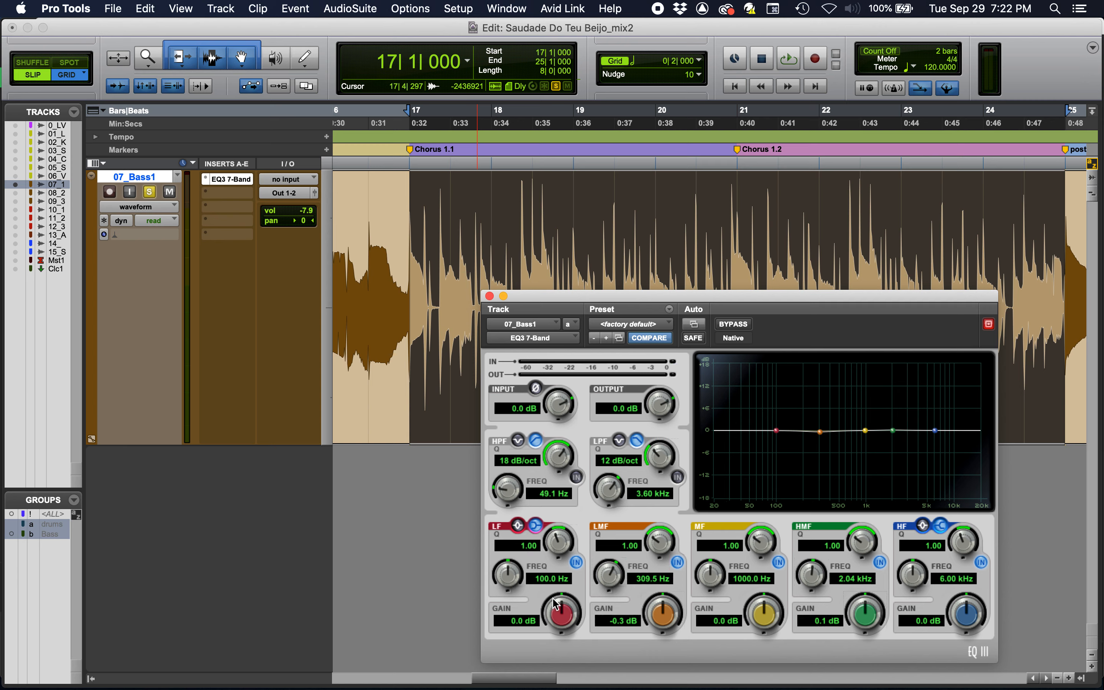
Step: Try cutting the LF shelf by 5.2 dB and the HF shelf by 0.1 dB, and reset the LF and LMF gains to 0 dB
{"action": "left_click_drag", "start_coordinate": [556, 611], "coordinate": [565, 647]}
{"action": "mouse_move", "coordinate": [967, 613]}
{"action": "left_mouse_down"}
{"action": "mouse_move", "coordinate": [967, 604]}
{"action": "mouse_move", "coordinate": [966, 641]}
{"action": "mouse_move", "coordinate": [966, 621]}
{"action": "left_mouse_up"}
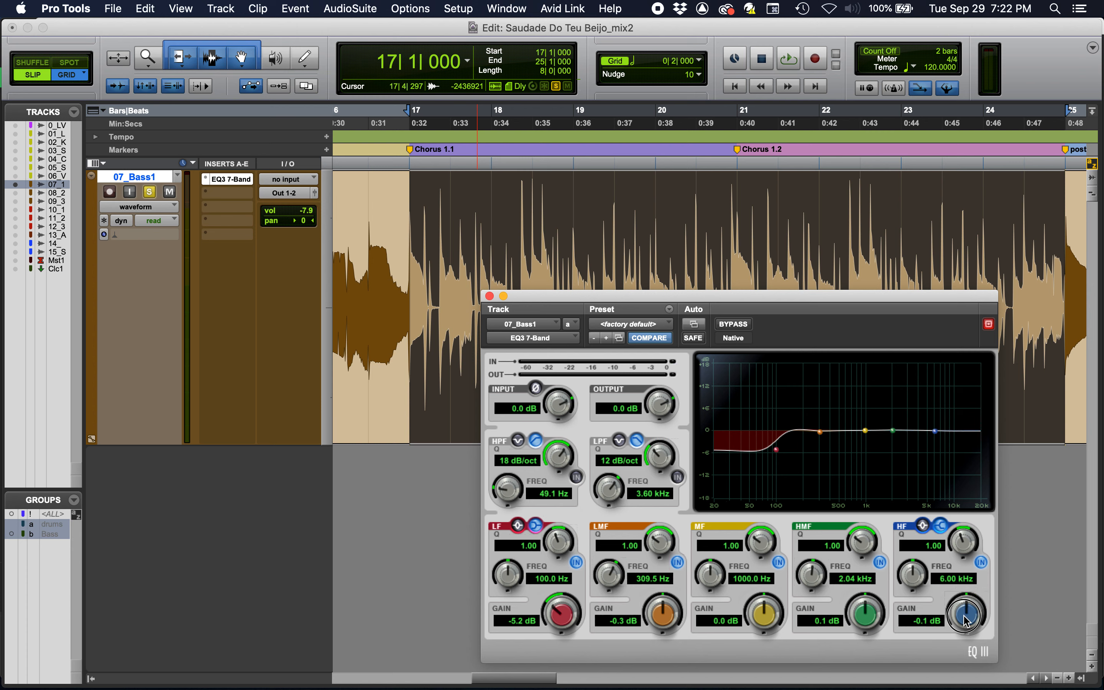
{"action": "left_click", "coordinate": [562, 608], "text": "alt"}
{"action": "left_click", "coordinate": [655, 617], "text": "alt"}
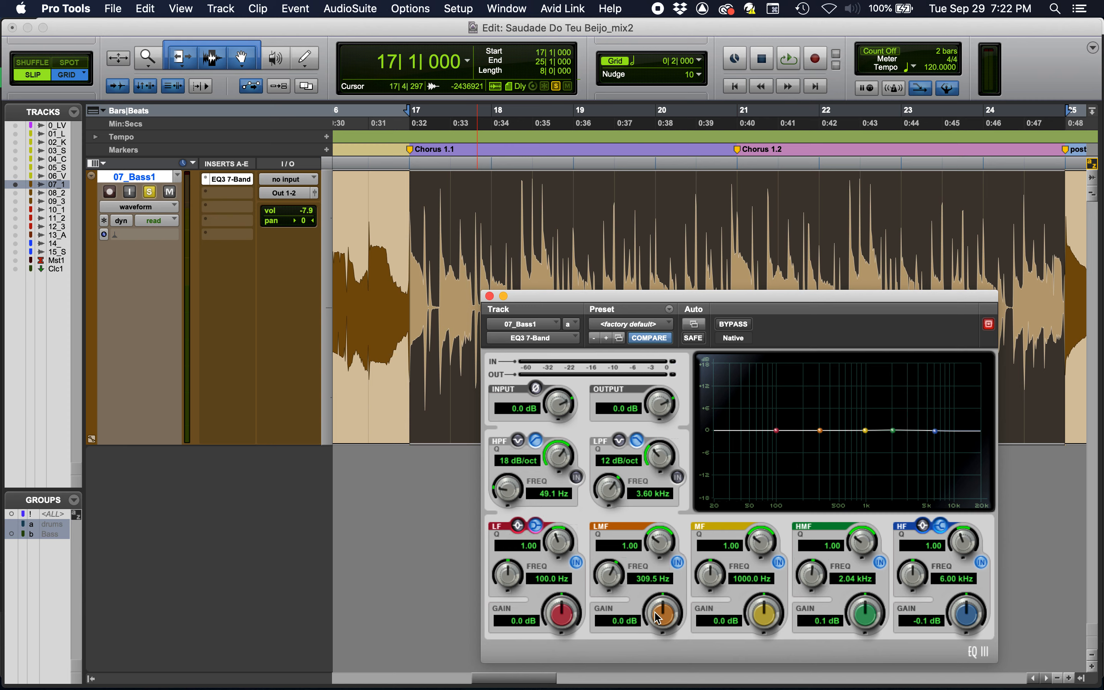
Step: Reset the HF band's gain and cut the HF shelf by 5.0 dB
{"action": "left_click", "coordinate": [967, 618], "text": "alt"}
{"action": "left_click_drag", "start_coordinate": [954, 614], "coordinate": [969, 672]}
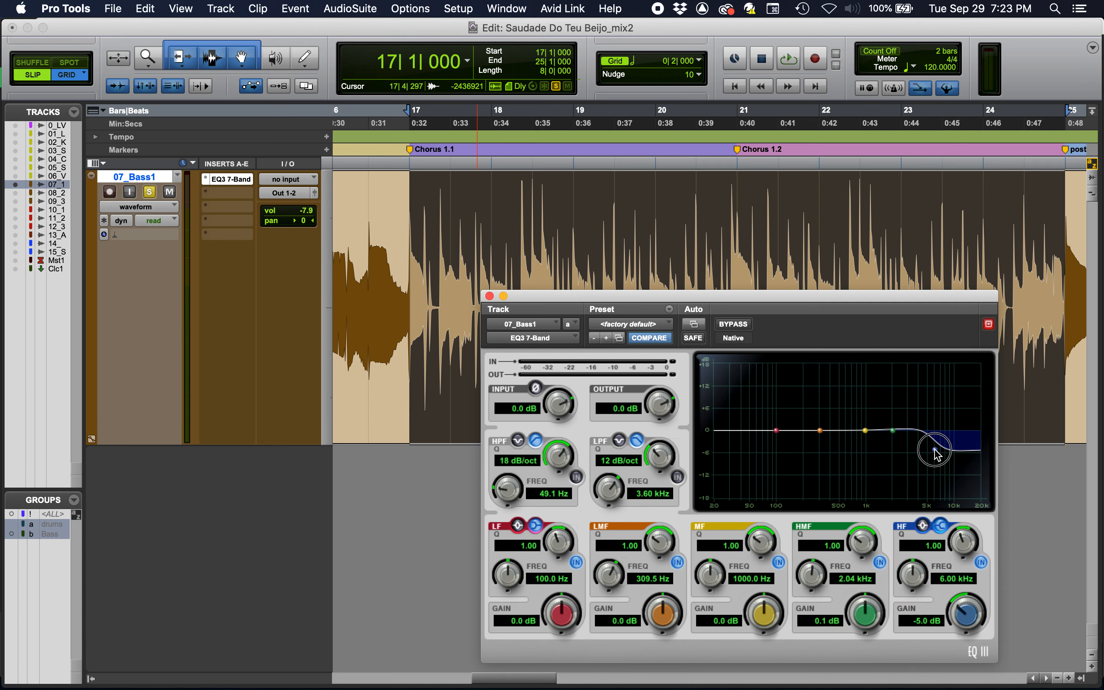
Step: Flatten the HF shelf to 0.1 dB at 10.18 kHz and boost the LF shelf by 4.8 dB at 119.4 Hz
{"action": "left_click_drag", "start_coordinate": [935, 450], "coordinate": [955, 431]}
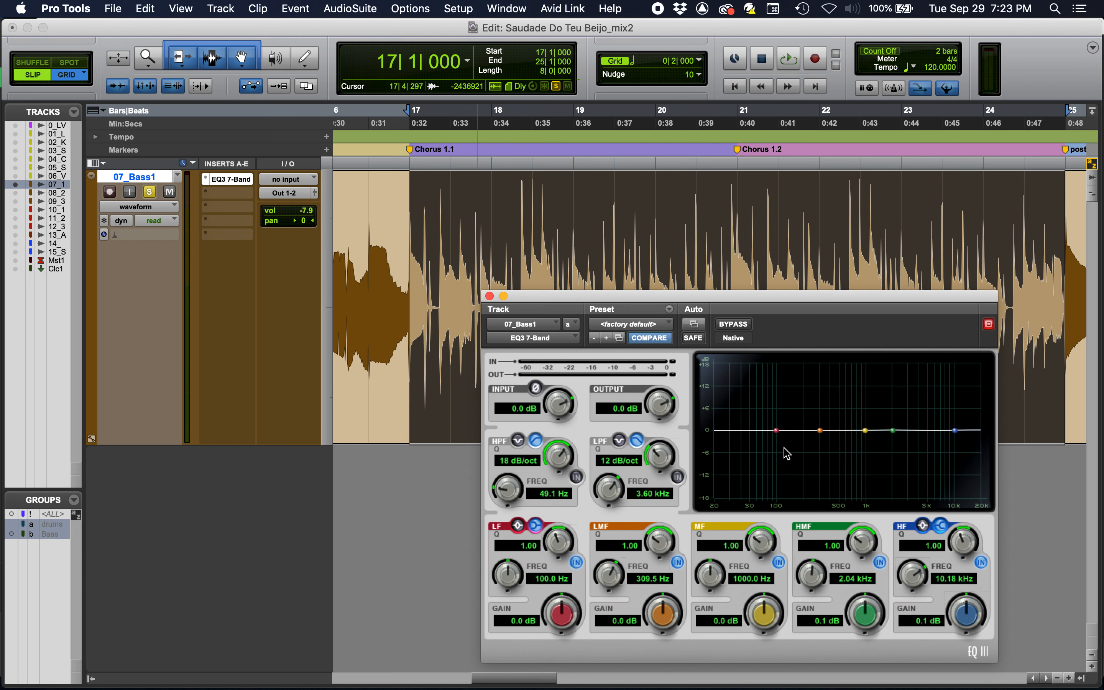
{"action": "mouse_move", "coordinate": [778, 429]}
{"action": "left_mouse_down"}
{"action": "mouse_move", "coordinate": [773, 416]}
{"action": "mouse_move", "coordinate": [781, 453]}
{"action": "mouse_move", "coordinate": [778, 414]}
{"action": "left_mouse_up"}
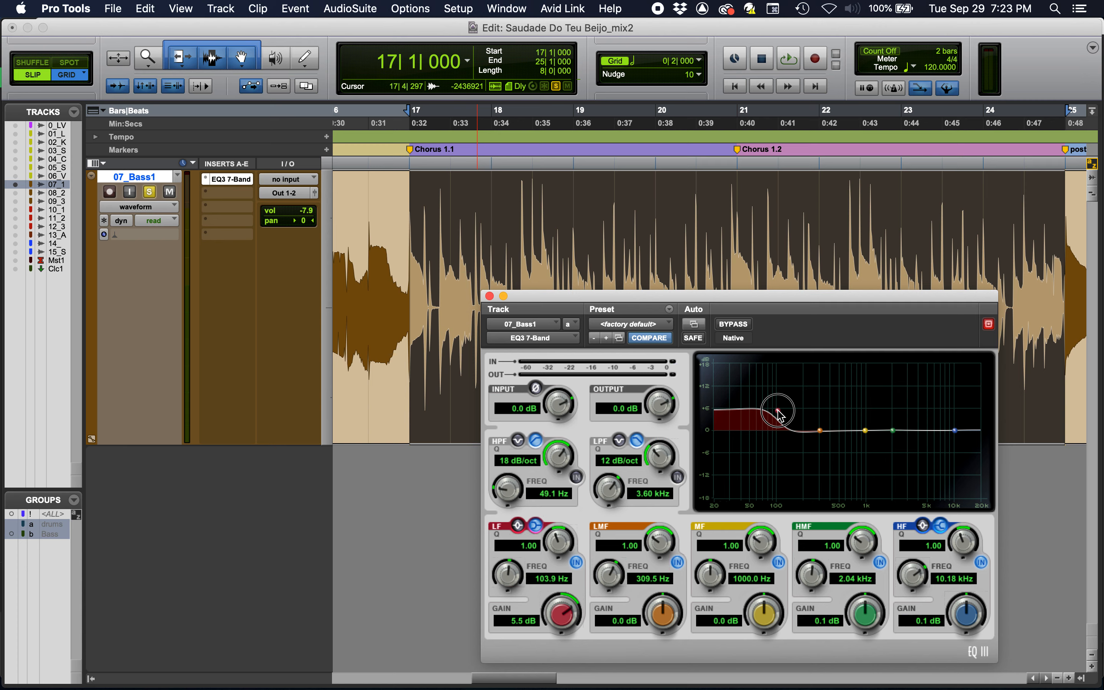
{"action": "mouse_move", "coordinate": [778, 414]}
{"action": "left_mouse_down"}
{"action": "mouse_move", "coordinate": [783, 448]}
{"action": "mouse_move", "coordinate": [783, 416]}
{"action": "left_mouse_up"}
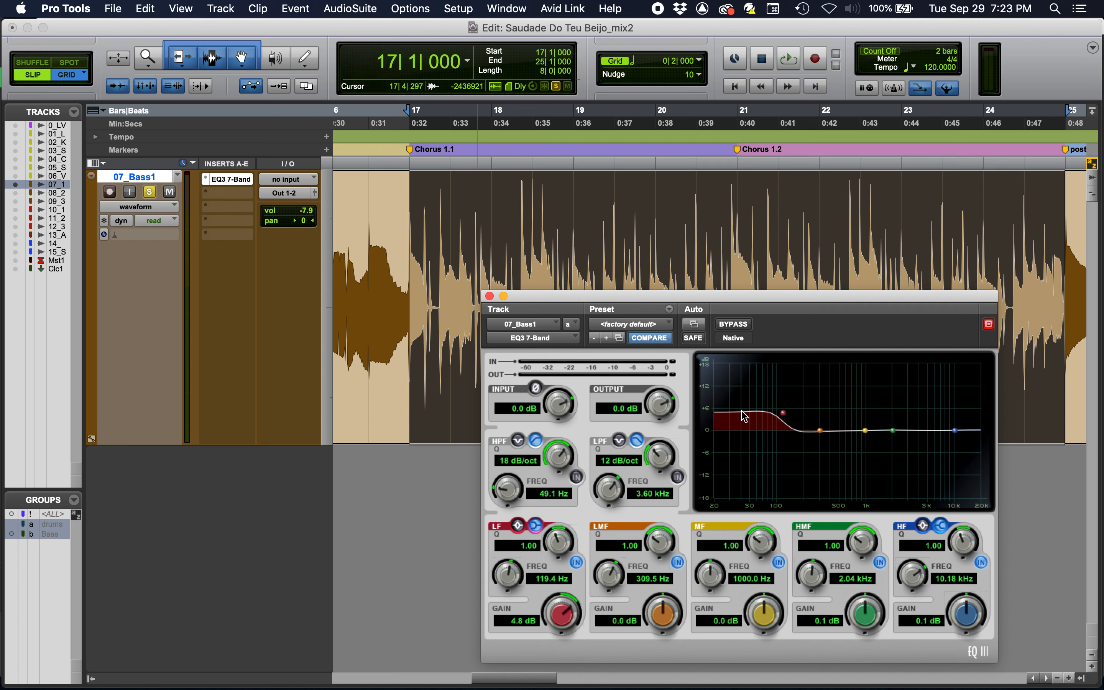
Step: Reset the LF band to 0 dB at 100.0 Hz and set the HF shelf to 0.1 dB at 8.52 kHz
{"action": "mouse_move", "coordinate": [955, 429]}
{"action": "left_mouse_down"}
{"action": "mouse_move", "coordinate": [955, 414]}
{"action": "mouse_move", "coordinate": [945, 431]}
{"action": "left_mouse_up"}
{"action": "mouse_move", "coordinate": [784, 417]}
{"action": "left_mouse_down"}
{"action": "mouse_move", "coordinate": [788, 434]}
{"action": "mouse_move", "coordinate": [784, 426]}
{"action": "left_mouse_up"}
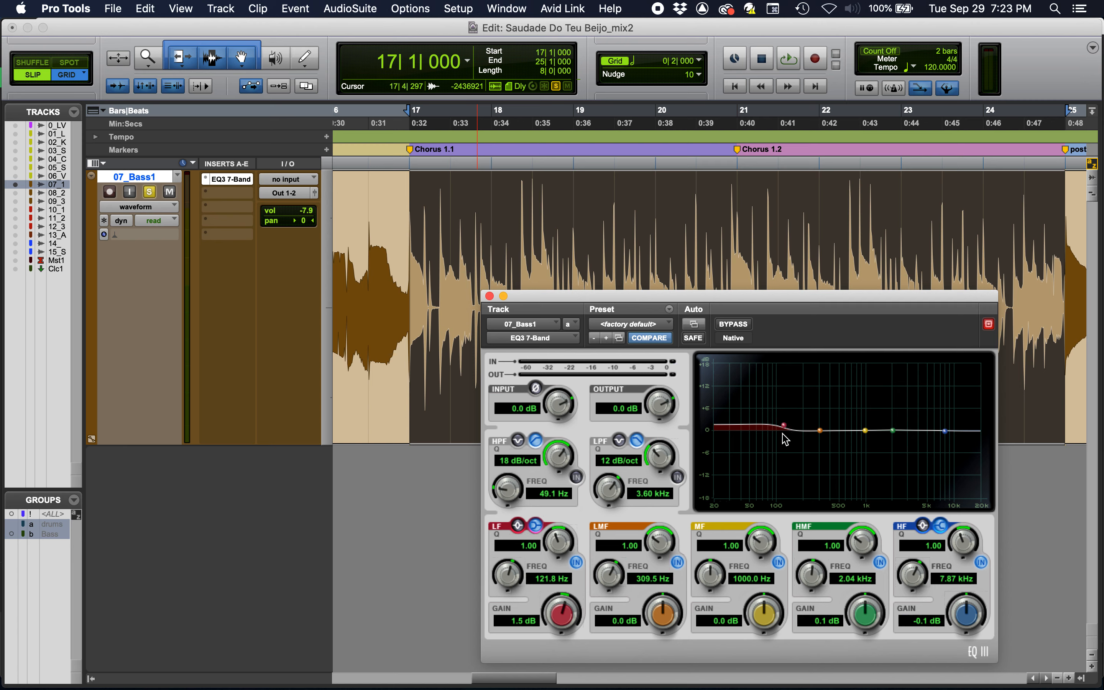
{"action": "left_click", "coordinate": [783, 425], "text": "alt"}
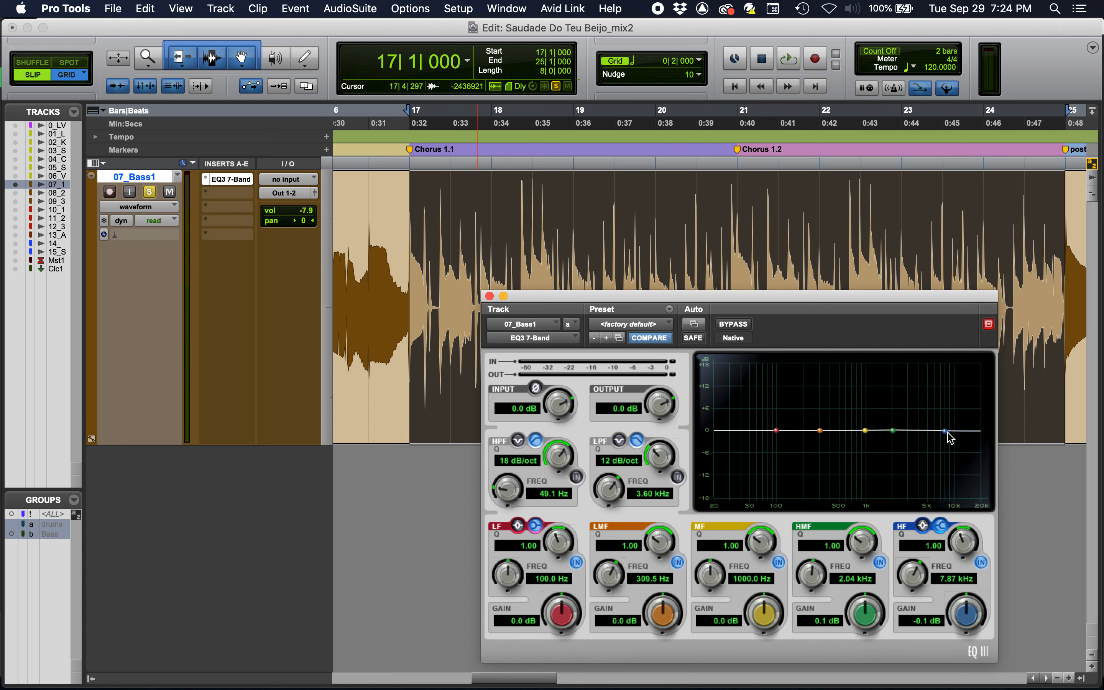
{"action": "mouse_move", "coordinate": [945, 431]}
{"action": "left_mouse_down"}
{"action": "mouse_move", "coordinate": [945, 418]}
{"action": "mouse_move", "coordinate": [948, 430]}
{"action": "left_mouse_up"}
Step: Compare a 4.2 dB LF shelf boost with the high-pass filter on and off, and return the LF shelf to -0.1 dB at 101.8 Hz
{"action": "left_click_drag", "start_coordinate": [775, 430], "coordinate": [777, 415]}
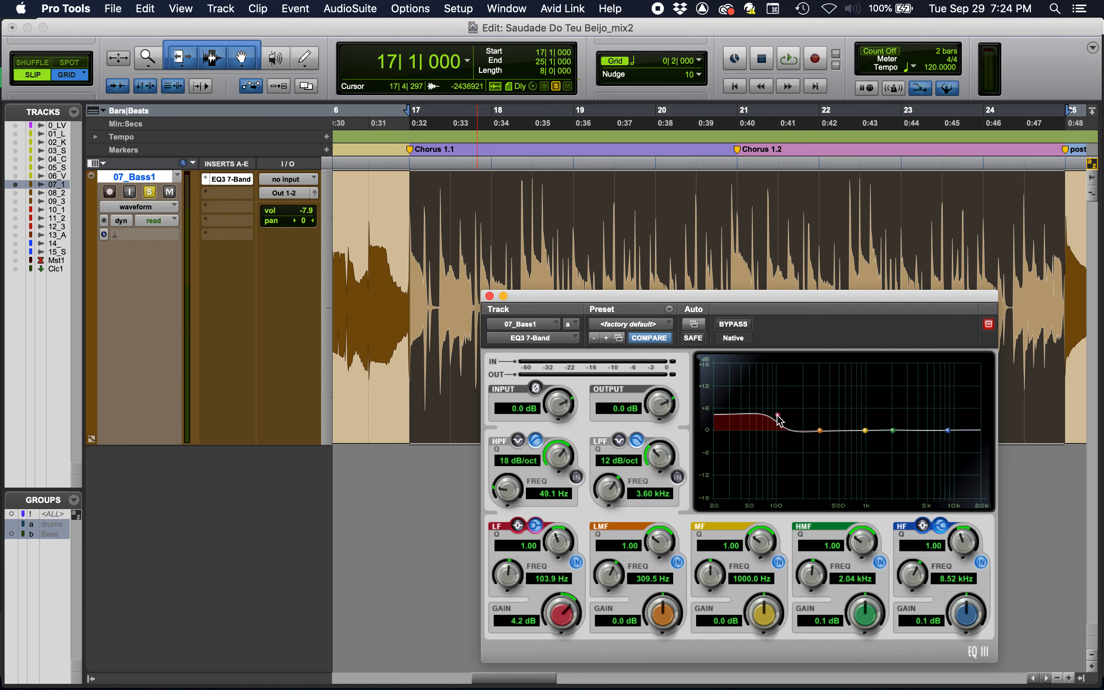
{"action": "left_click", "coordinate": [576, 477]}
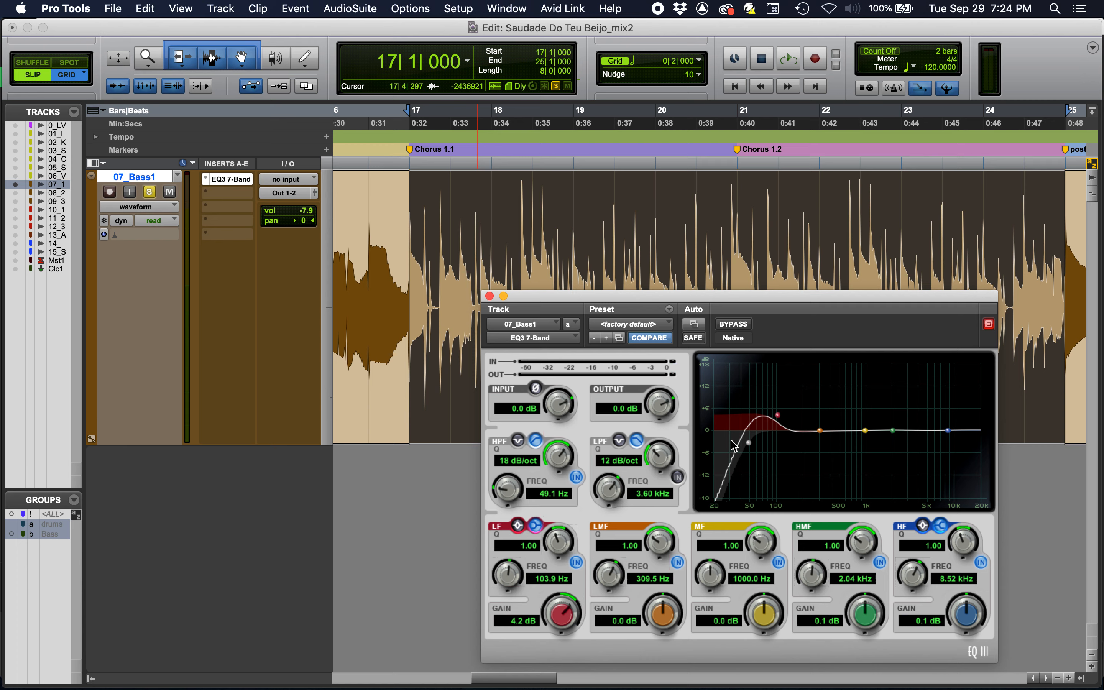
{"action": "left_click", "coordinate": [576, 476]}
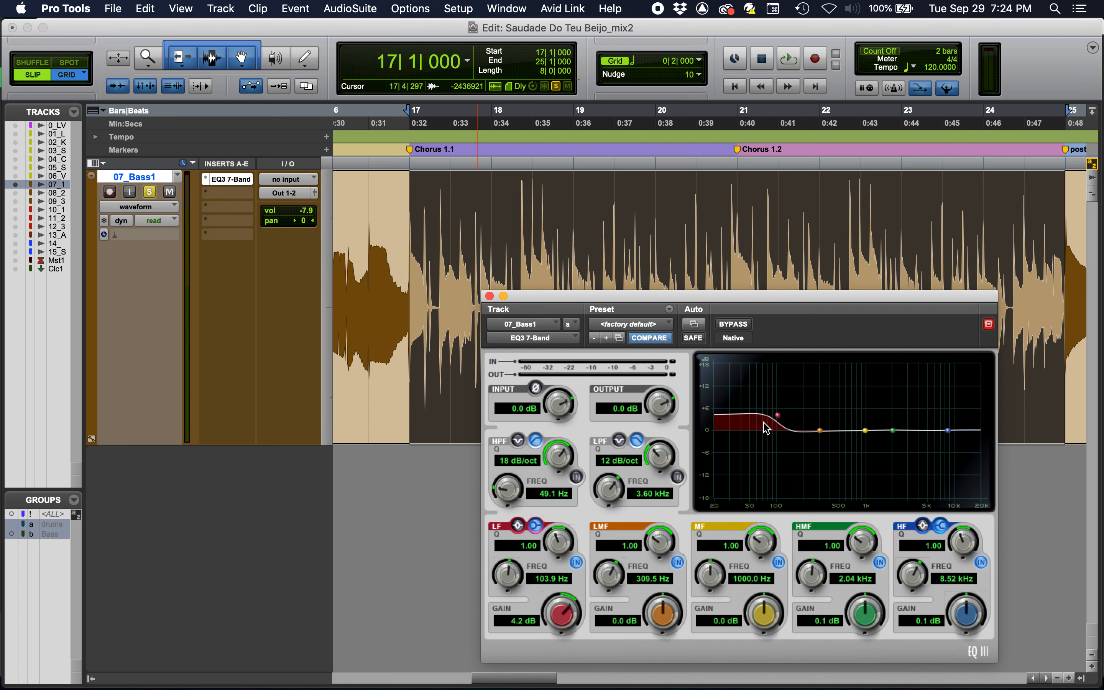
{"action": "left_click", "coordinate": [777, 417]}
{"action": "left_click_drag", "start_coordinate": [777, 414], "coordinate": [777, 429]}
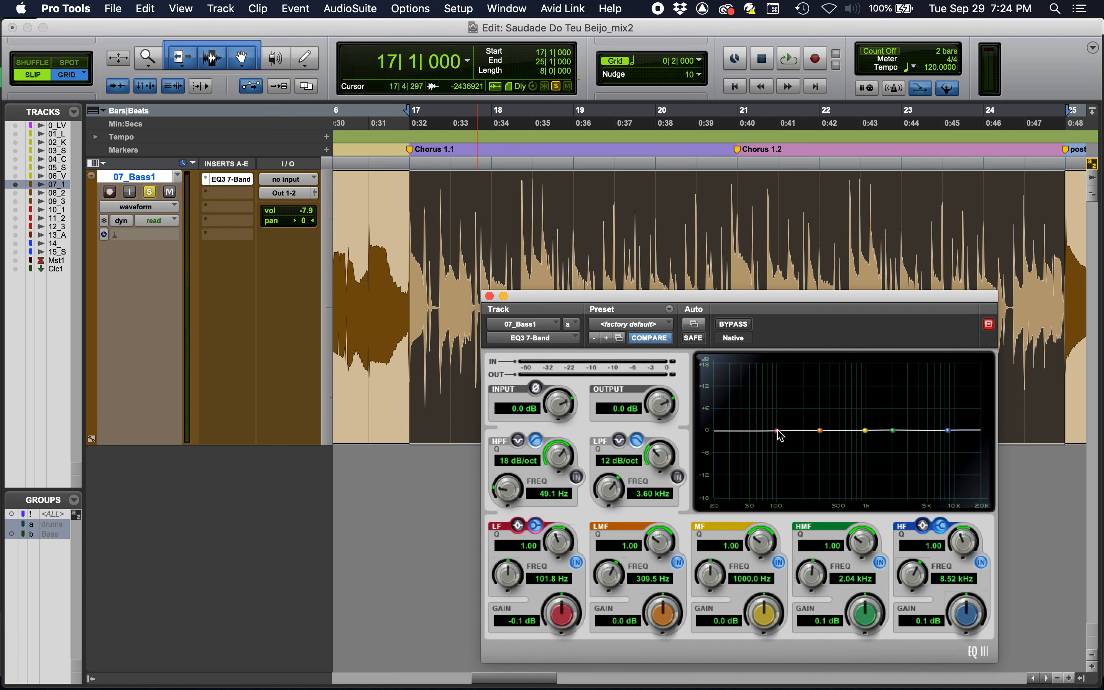
Step: Cut the LMF band by 18.0 dB at 362.8 Hz with a Q of 9.12, and set the MF band's Q to 10.00
{"action": "left_click", "coordinate": [819, 431]}
{"action": "left_click_drag", "start_coordinate": [820, 436], "coordinate": [826, 525]}
{"action": "left_click_drag", "start_coordinate": [750, 531], "coordinate": [756, 470]}
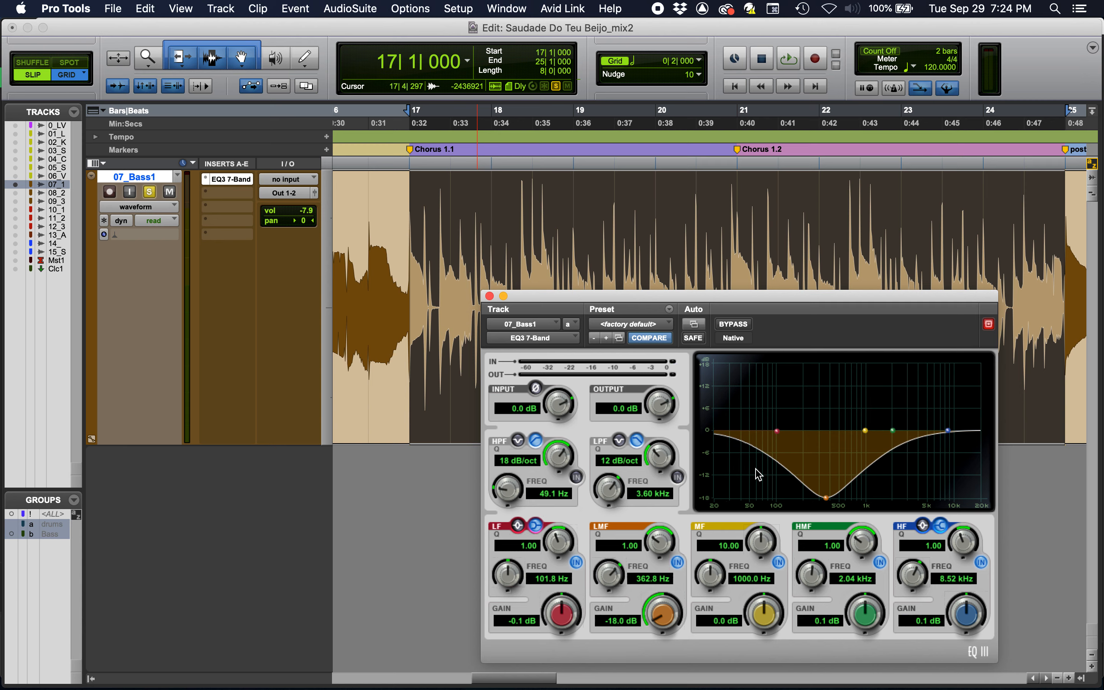
{"action": "left_click", "coordinate": [657, 537]}
{"action": "left_click_drag", "start_coordinate": [657, 537], "coordinate": [656, 442]}
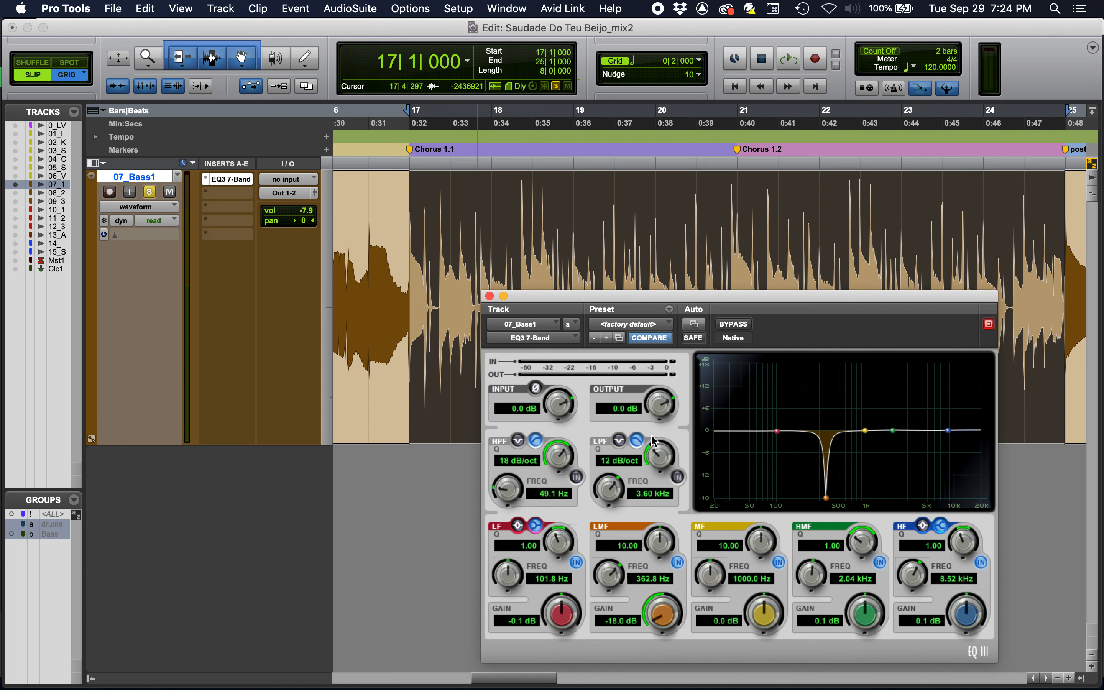
{"action": "left_click_drag", "start_coordinate": [661, 547], "coordinate": [661, 554]}
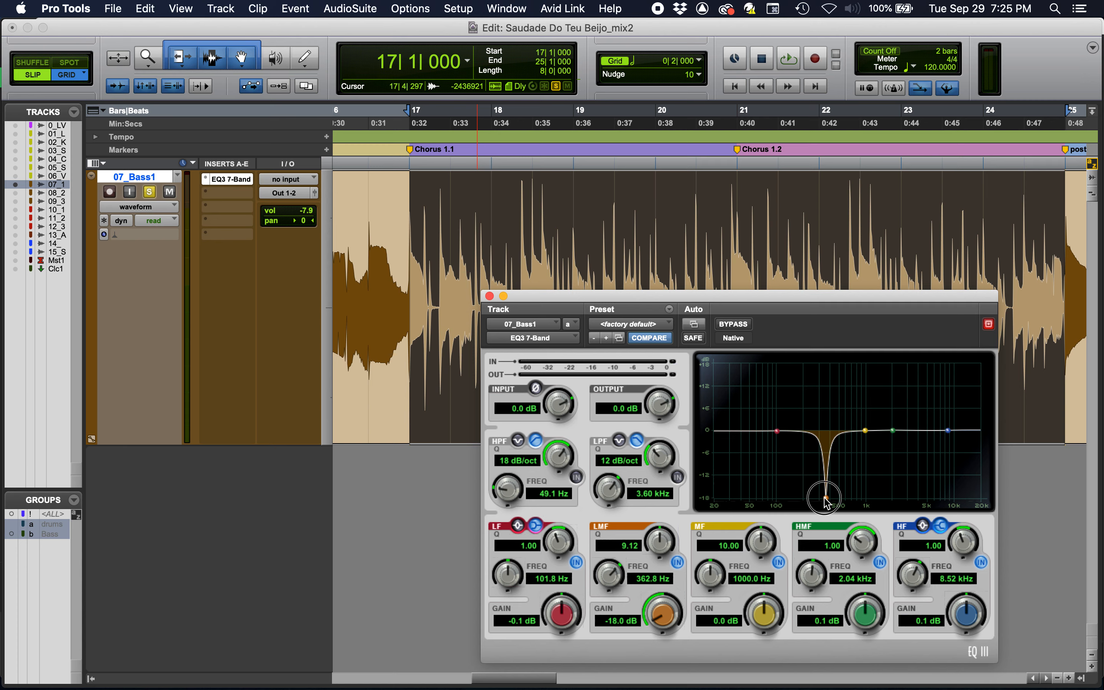
Step: Reduce the LMF cut to 2.2 dB at 322.1 Hz while the bass plays
{"action": "left_click_drag", "start_coordinate": [823, 491], "coordinate": [822, 446]}
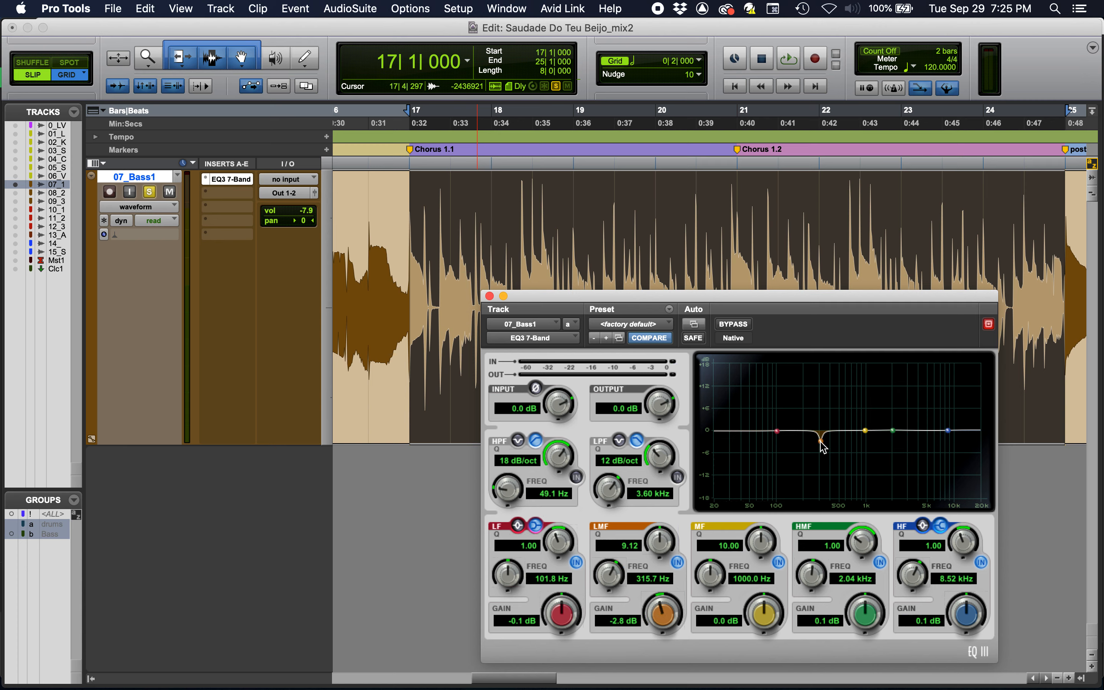
{"action": "key", "text": "space"}
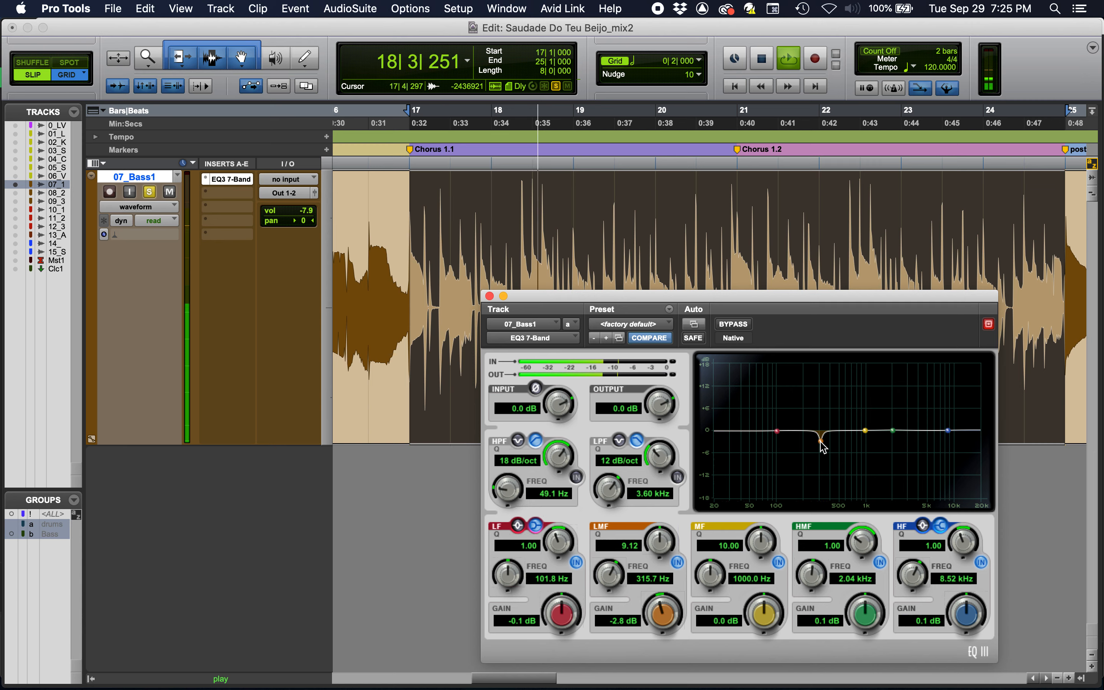
{"action": "mouse_move", "coordinate": [823, 446]}
{"action": "left_mouse_down"}
{"action": "mouse_move", "coordinate": [909, 412]}
{"action": "mouse_move", "coordinate": [881, 453]}
{"action": "mouse_move", "coordinate": [821, 438]}
{"action": "left_mouse_up"}
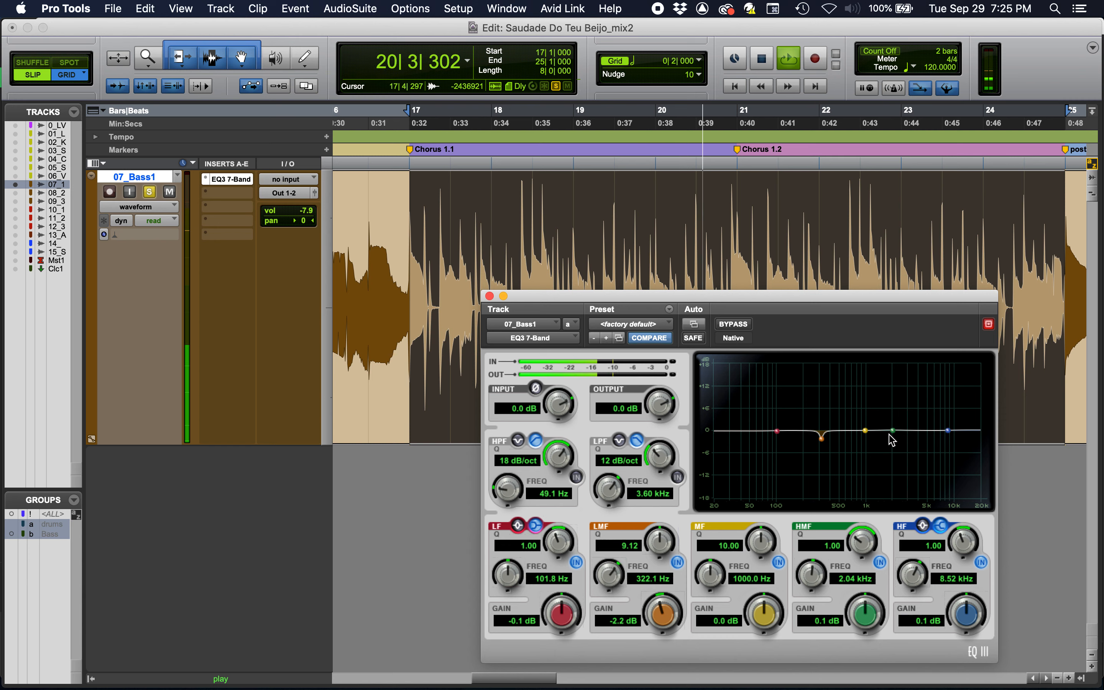
Step: Cut the HMF band by 17.8 dB at 2.04 kHz with a Q of 10.00, and switch that band off once playback is stopped
{"action": "left_click_drag", "start_coordinate": [859, 529], "coordinate": [864, 352]}
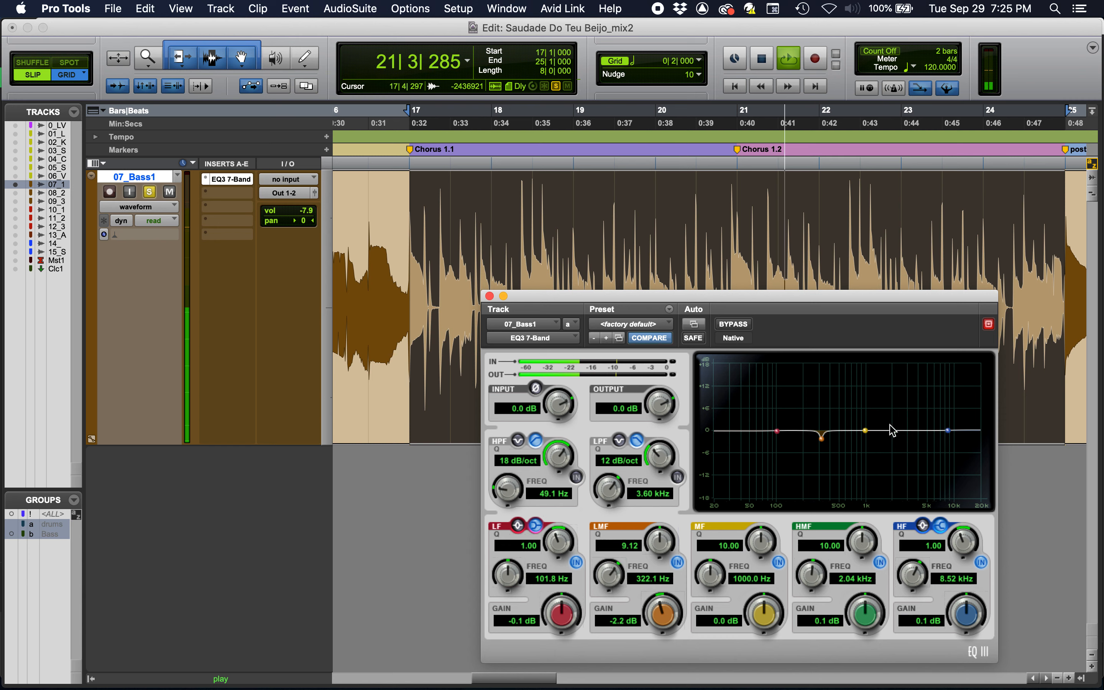
{"action": "left_click_drag", "start_coordinate": [891, 429], "coordinate": [895, 502]}
{"action": "key", "text": "space"}
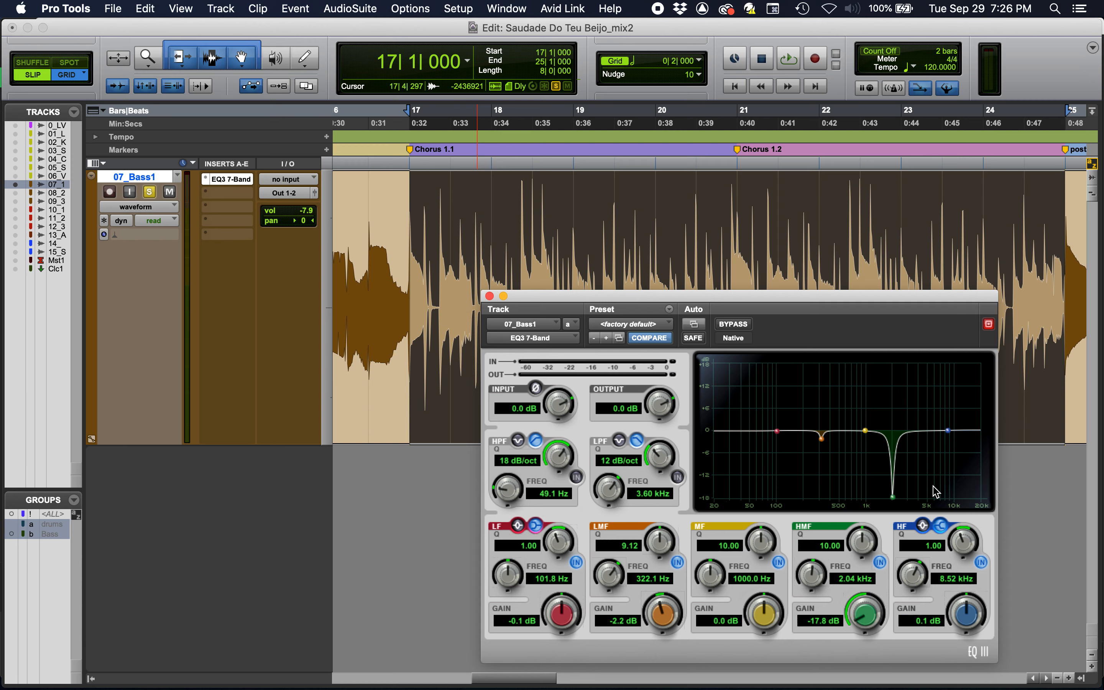
{"action": "left_click", "coordinate": [878, 561]}
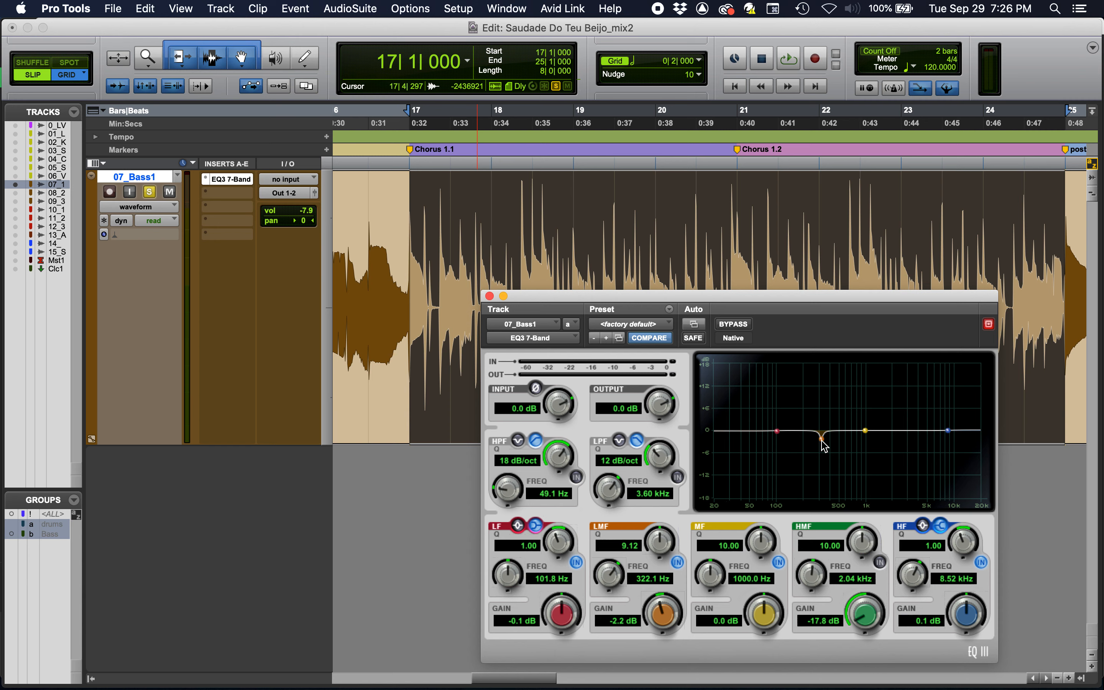
Step: Sweep the LMF and MF bands on the EQ graph, leaving them at 309.5 Hz, -1.1 dB and 1.51 kHz, 0.1 dB, and stop playback
{"action": "left_click_drag", "start_coordinate": [825, 446], "coordinate": [824, 435]}
{"action": "mouse_move", "coordinate": [823, 436]}
{"action": "left_mouse_down"}
{"action": "mouse_move", "coordinate": [847, 439]}
{"action": "mouse_move", "coordinate": [791, 444]}
{"action": "mouse_move", "coordinate": [856, 448]}
{"action": "mouse_move", "coordinate": [793, 443]}
{"action": "mouse_move", "coordinate": [828, 443]}
{"action": "mouse_move", "coordinate": [813, 434]}
{"action": "mouse_move", "coordinate": [830, 432]}
{"action": "mouse_move", "coordinate": [813, 432]}
{"action": "left_mouse_up"}
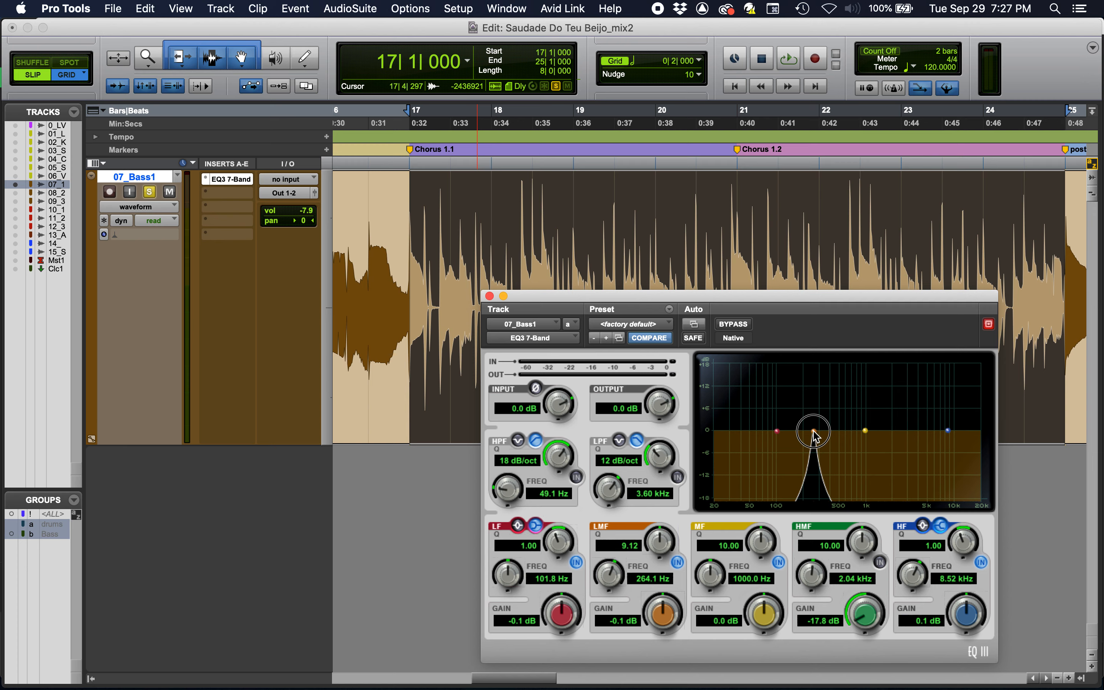
{"action": "left_click_drag", "start_coordinate": [814, 437], "coordinate": [881, 430]}
{"action": "key", "text": "space"}
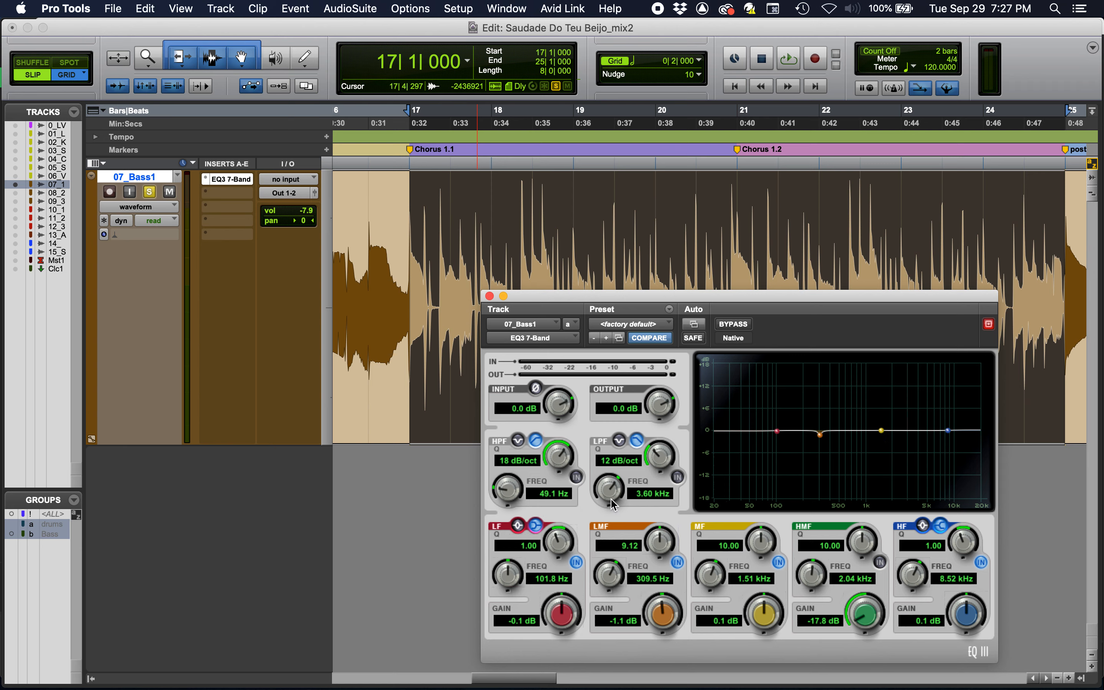
Step: Enable the high-pass and low-pass filters, with the high-pass frequency at 1.93 kHz and the low-pass slope at 18 dB/oct
{"action": "left_click", "coordinate": [576, 477]}
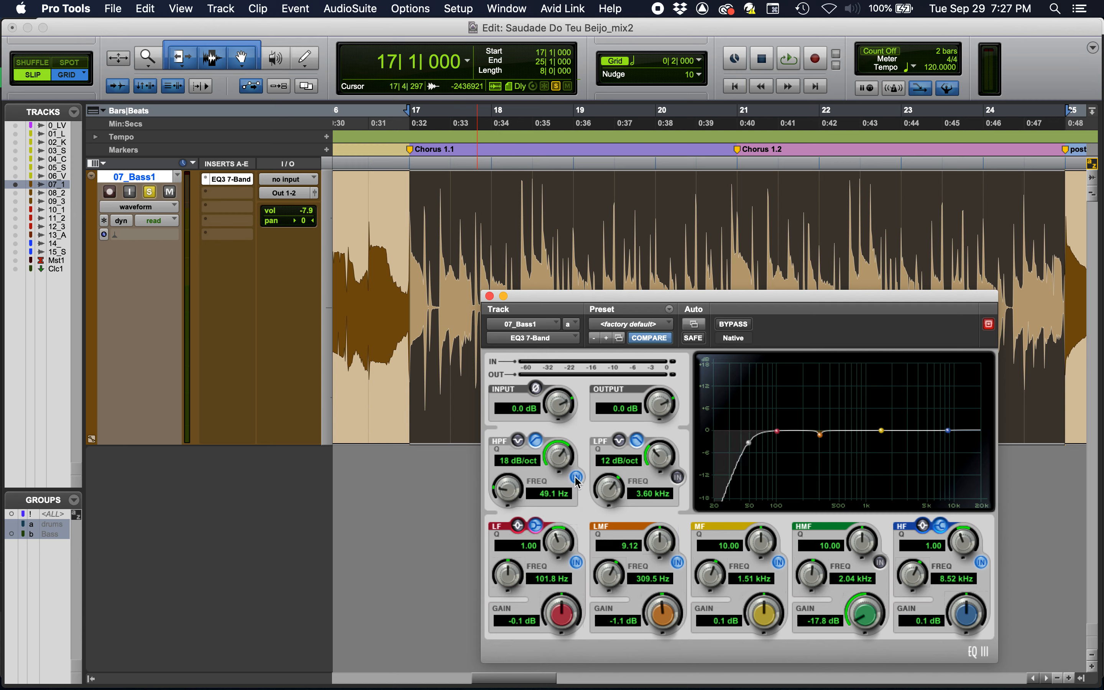
{"action": "left_click", "coordinate": [677, 477]}
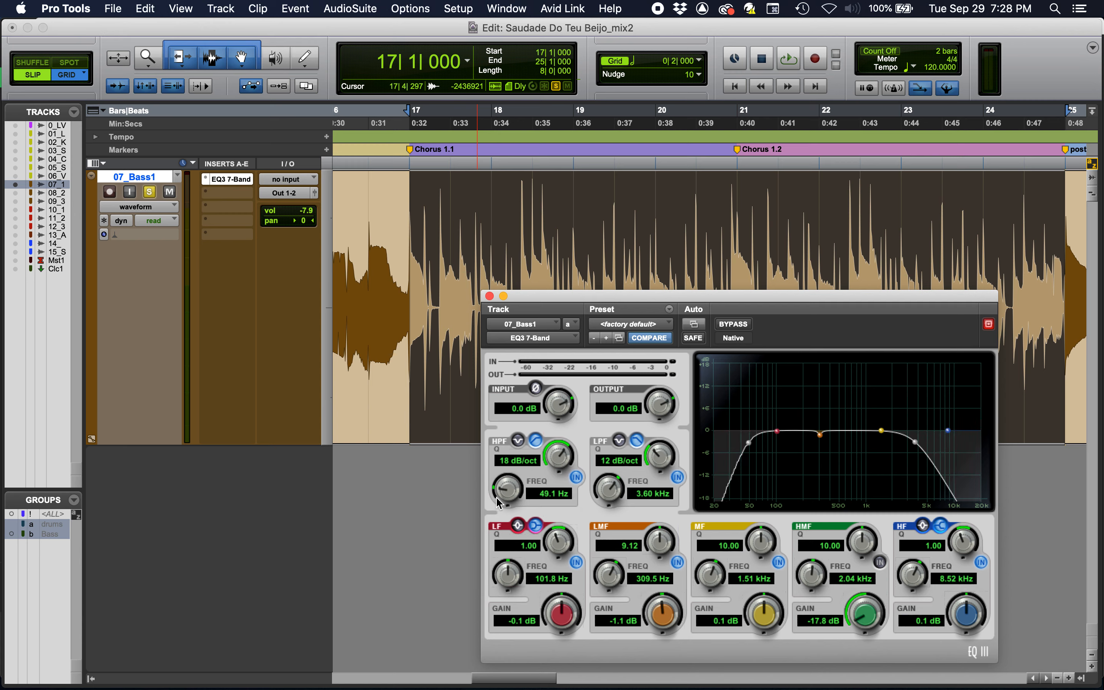
{"action": "left_click_drag", "start_coordinate": [505, 498], "coordinate": [530, 455]}
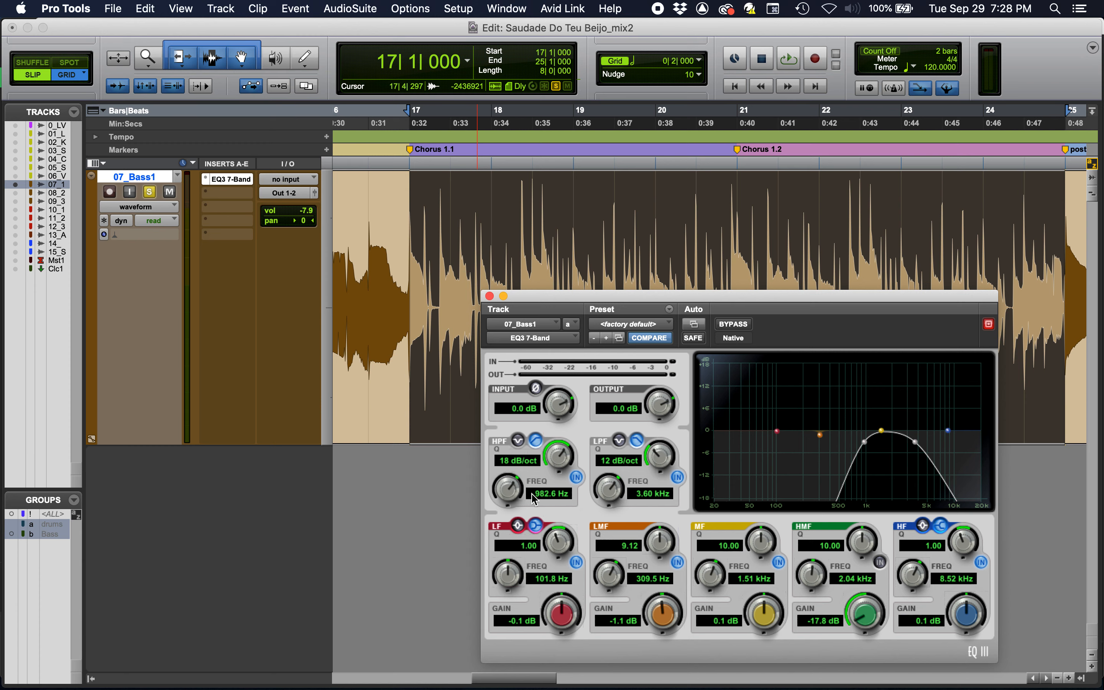
{"action": "left_click_drag", "start_coordinate": [510, 500], "coordinate": [521, 484]}
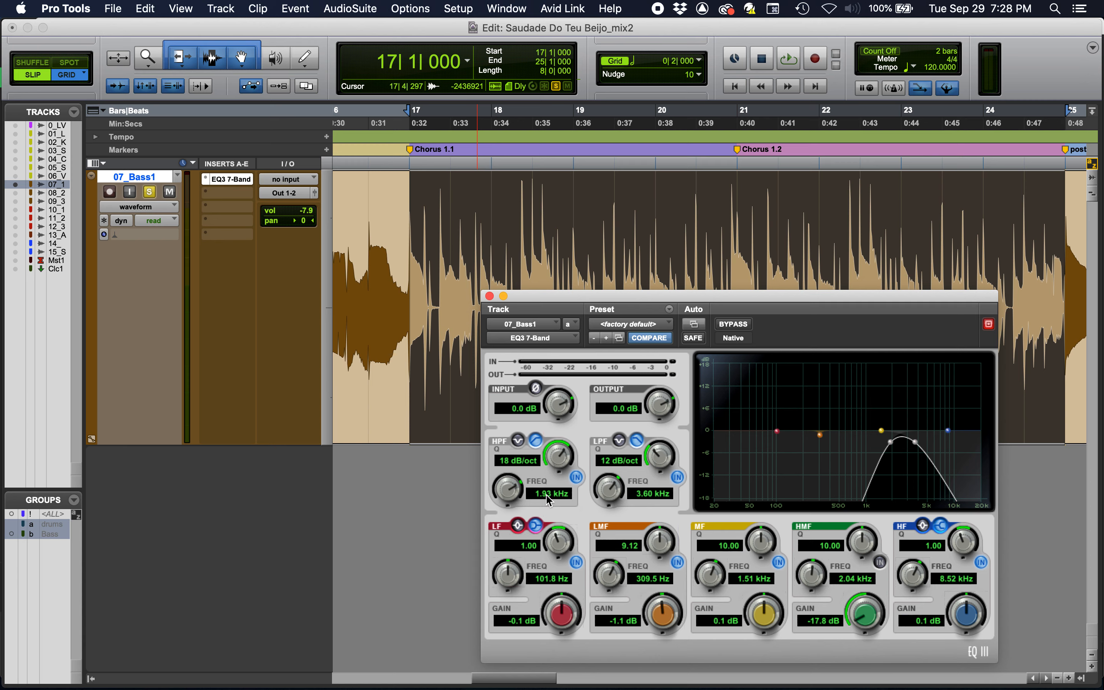
{"action": "left_click_drag", "start_coordinate": [653, 453], "coordinate": [661, 427]}
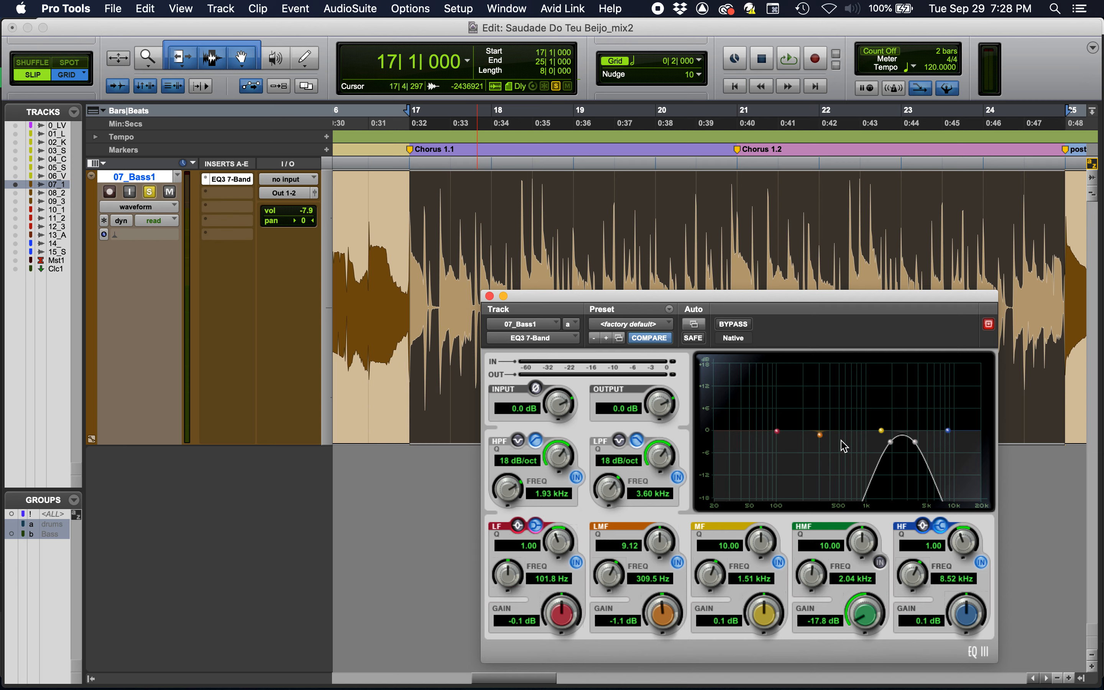
Step: Boost the MF band by 5.9 dB at 2.49 kHz with a Q of 2.34, and switch off the low-pass and high-pass filters
{"action": "left_click_drag", "start_coordinate": [881, 431], "coordinate": [901, 410]}
{"action": "left_click_drag", "start_coordinate": [759, 542], "coordinate": [757, 610]}
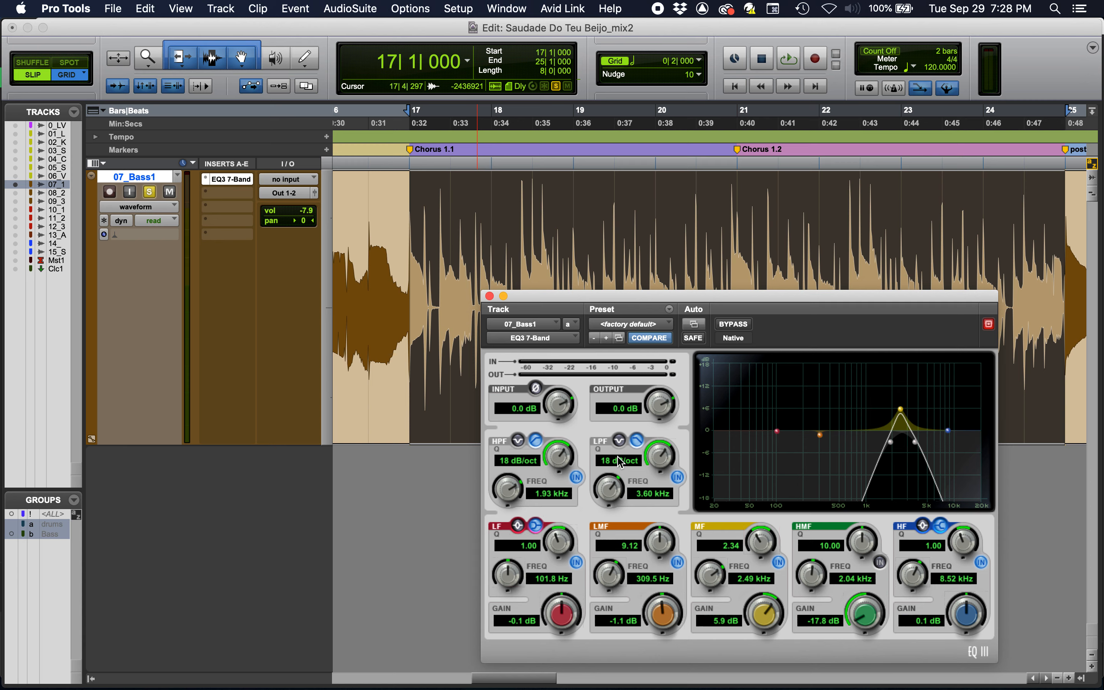
{"action": "left_click", "coordinate": [677, 477]}
{"action": "left_click", "coordinate": [575, 477]}
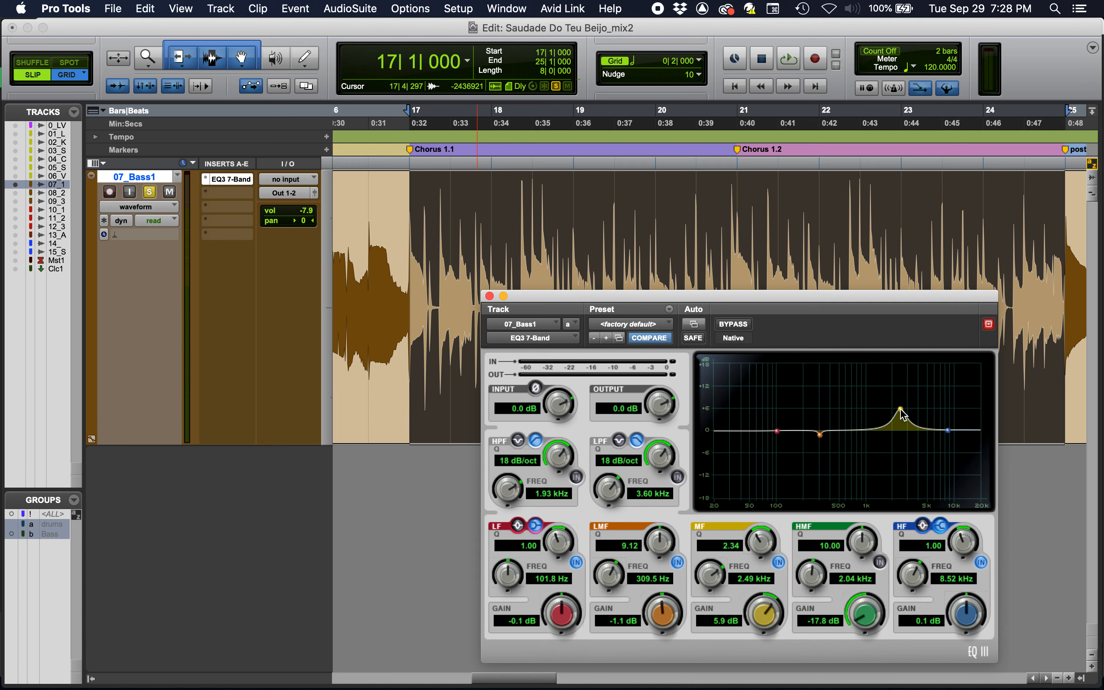
Step: Sweep the MF boost during playback, leaving it at 584.2 Hz and 2.2 dB, and stop playback
{"action": "key", "text": "space"}
{"action": "left_click_drag", "start_coordinate": [900, 409], "coordinate": [844, 423]}
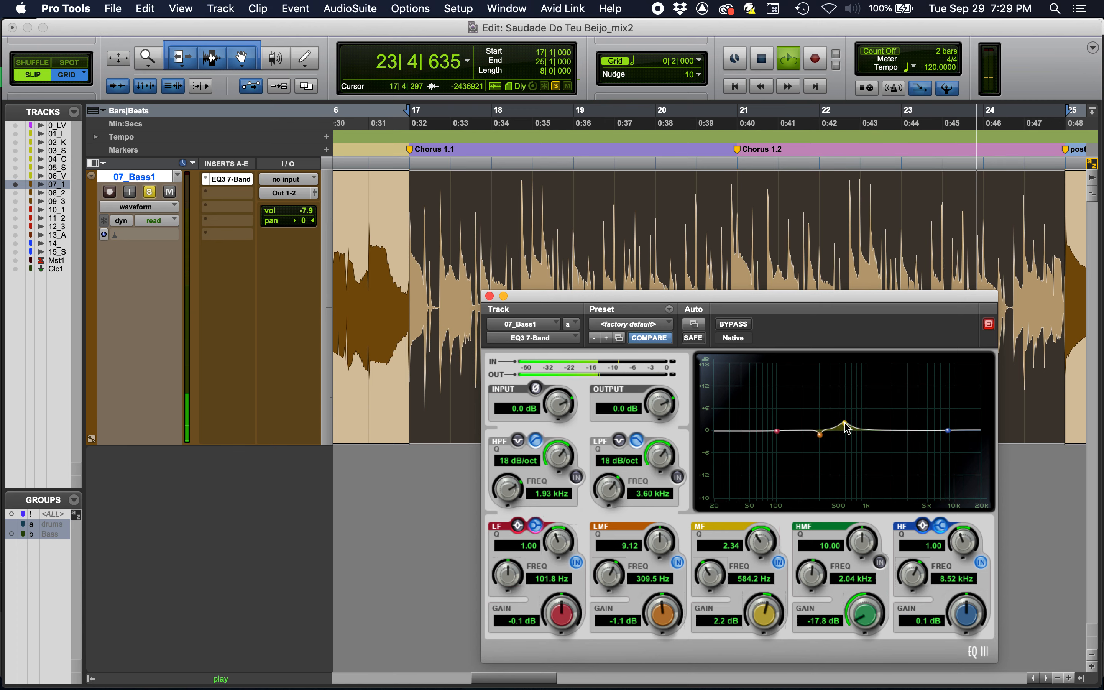
{"action": "key", "text": "space"}
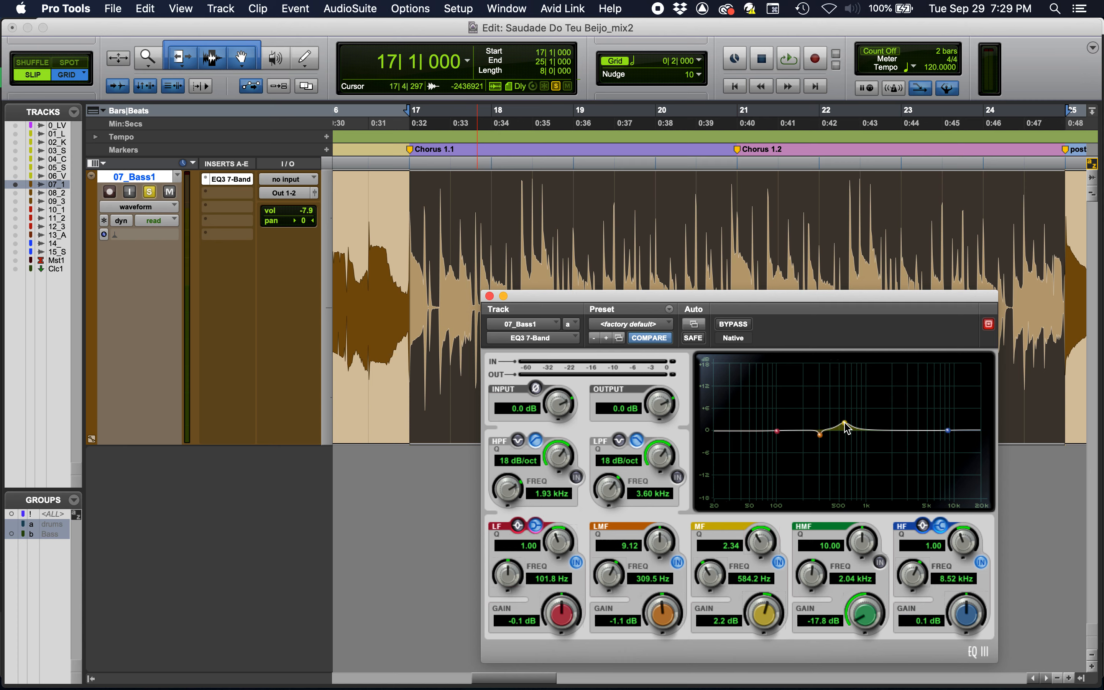
Step: Switch off the MF, LMF and LF bands
{"action": "left_click", "coordinate": [778, 562]}
{"action": "left_click", "coordinate": [678, 562]}
{"action": "left_click", "coordinate": [577, 562]}
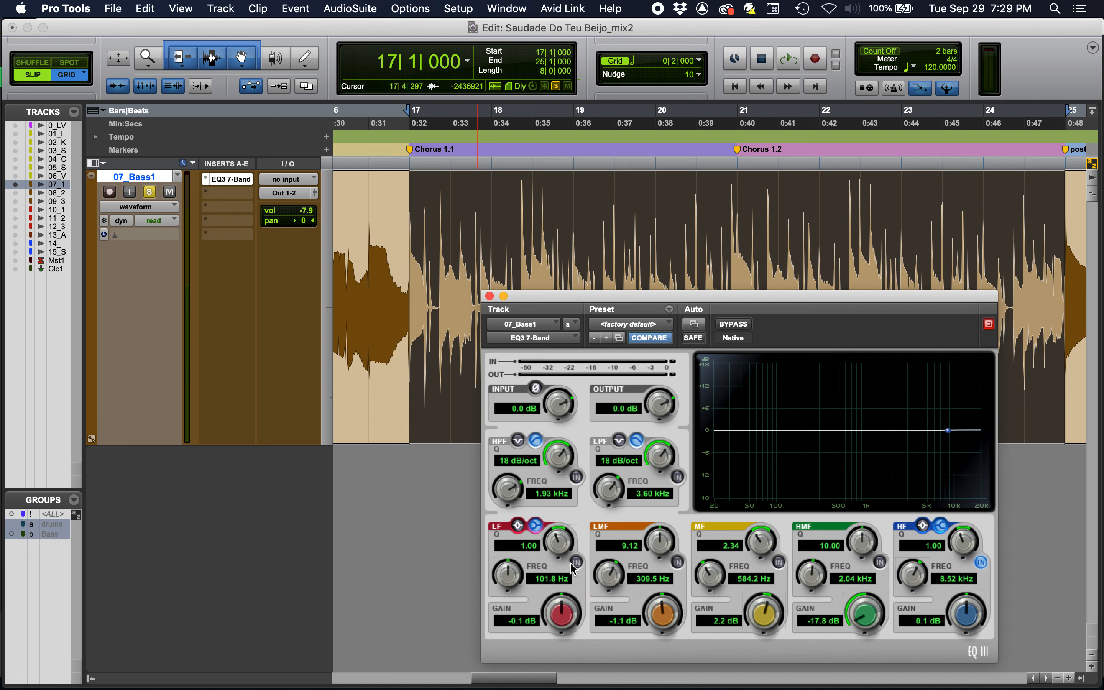
Step: Toggle the HF band off and on, re-enable the HMF band and set its gain to 0.2 dB
{"action": "left_click", "coordinate": [981, 562]}
{"action": "left_click", "coordinate": [980, 562]}
{"action": "left_click", "coordinate": [879, 562]}
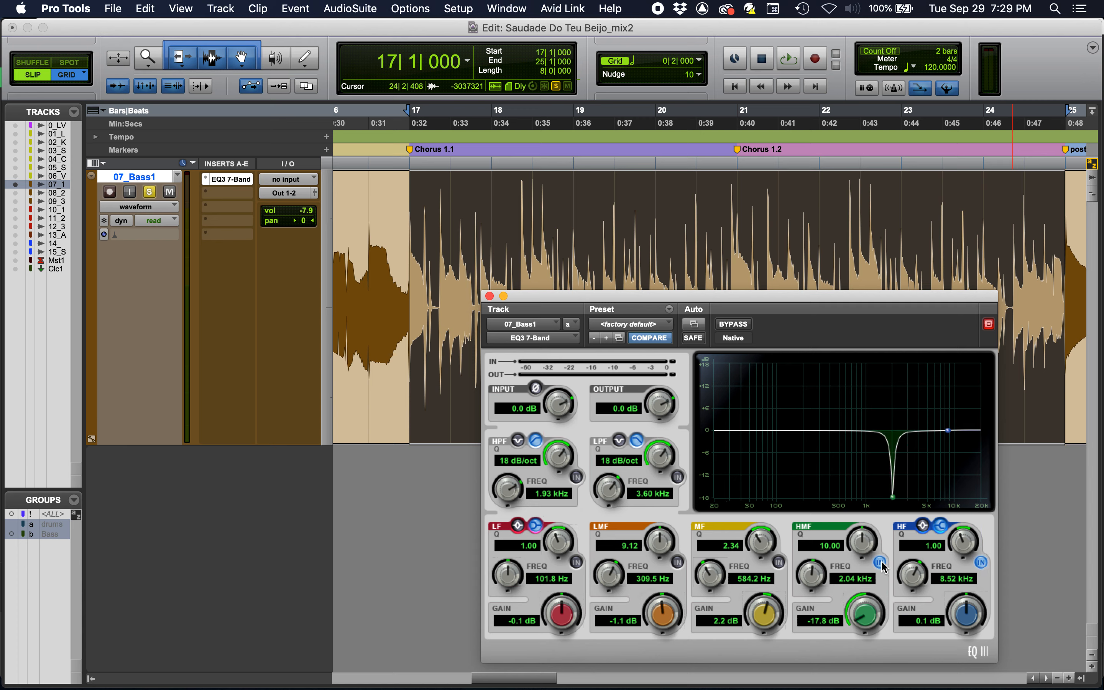
{"action": "left_click_drag", "start_coordinate": [867, 614], "coordinate": [879, 571]}
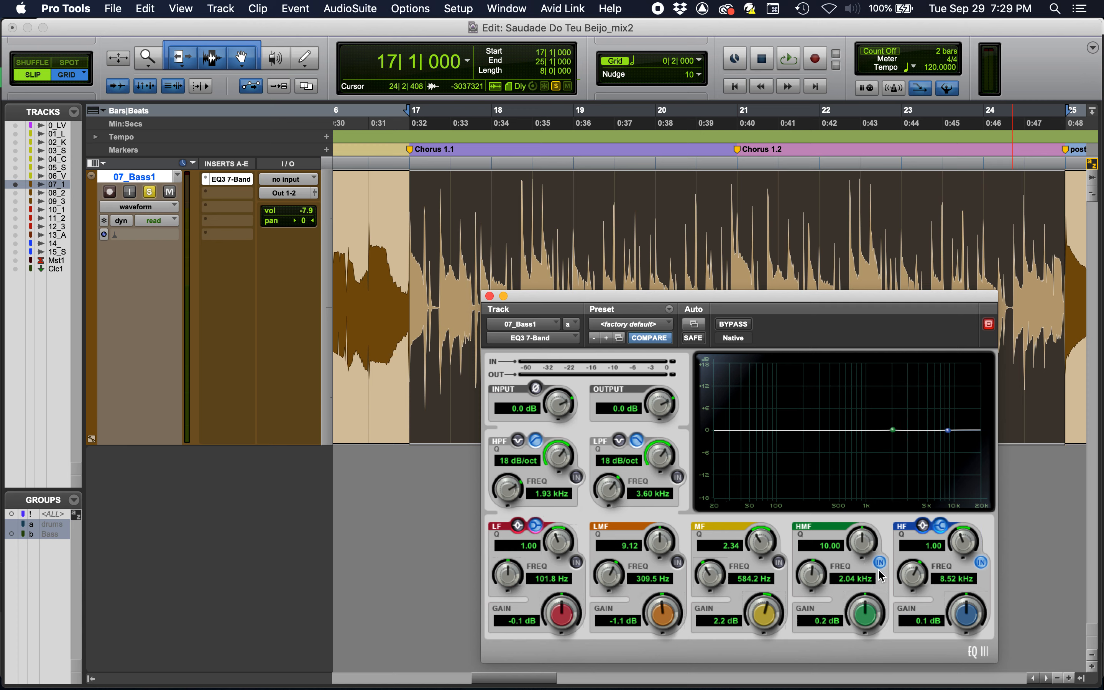